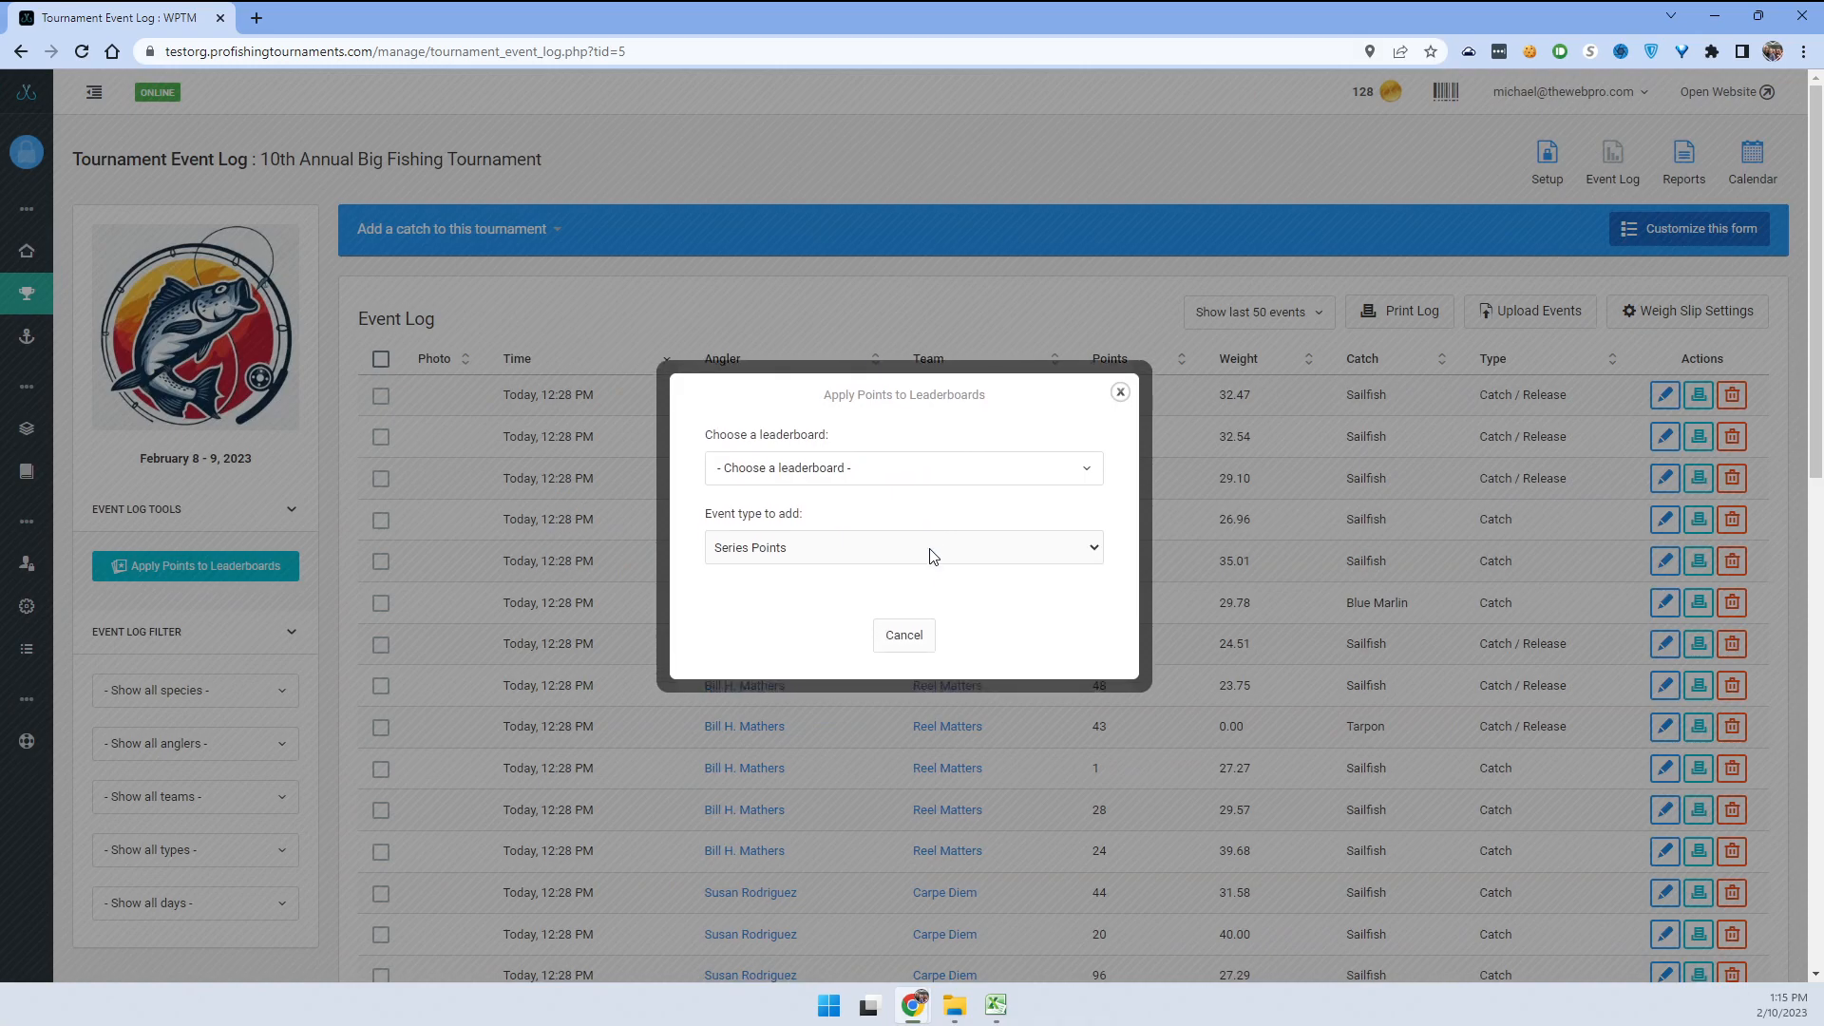
Select the Top Teams (by total weight) leaderboard for applying points, with Series Points as the event type.
left_click(815, 468)
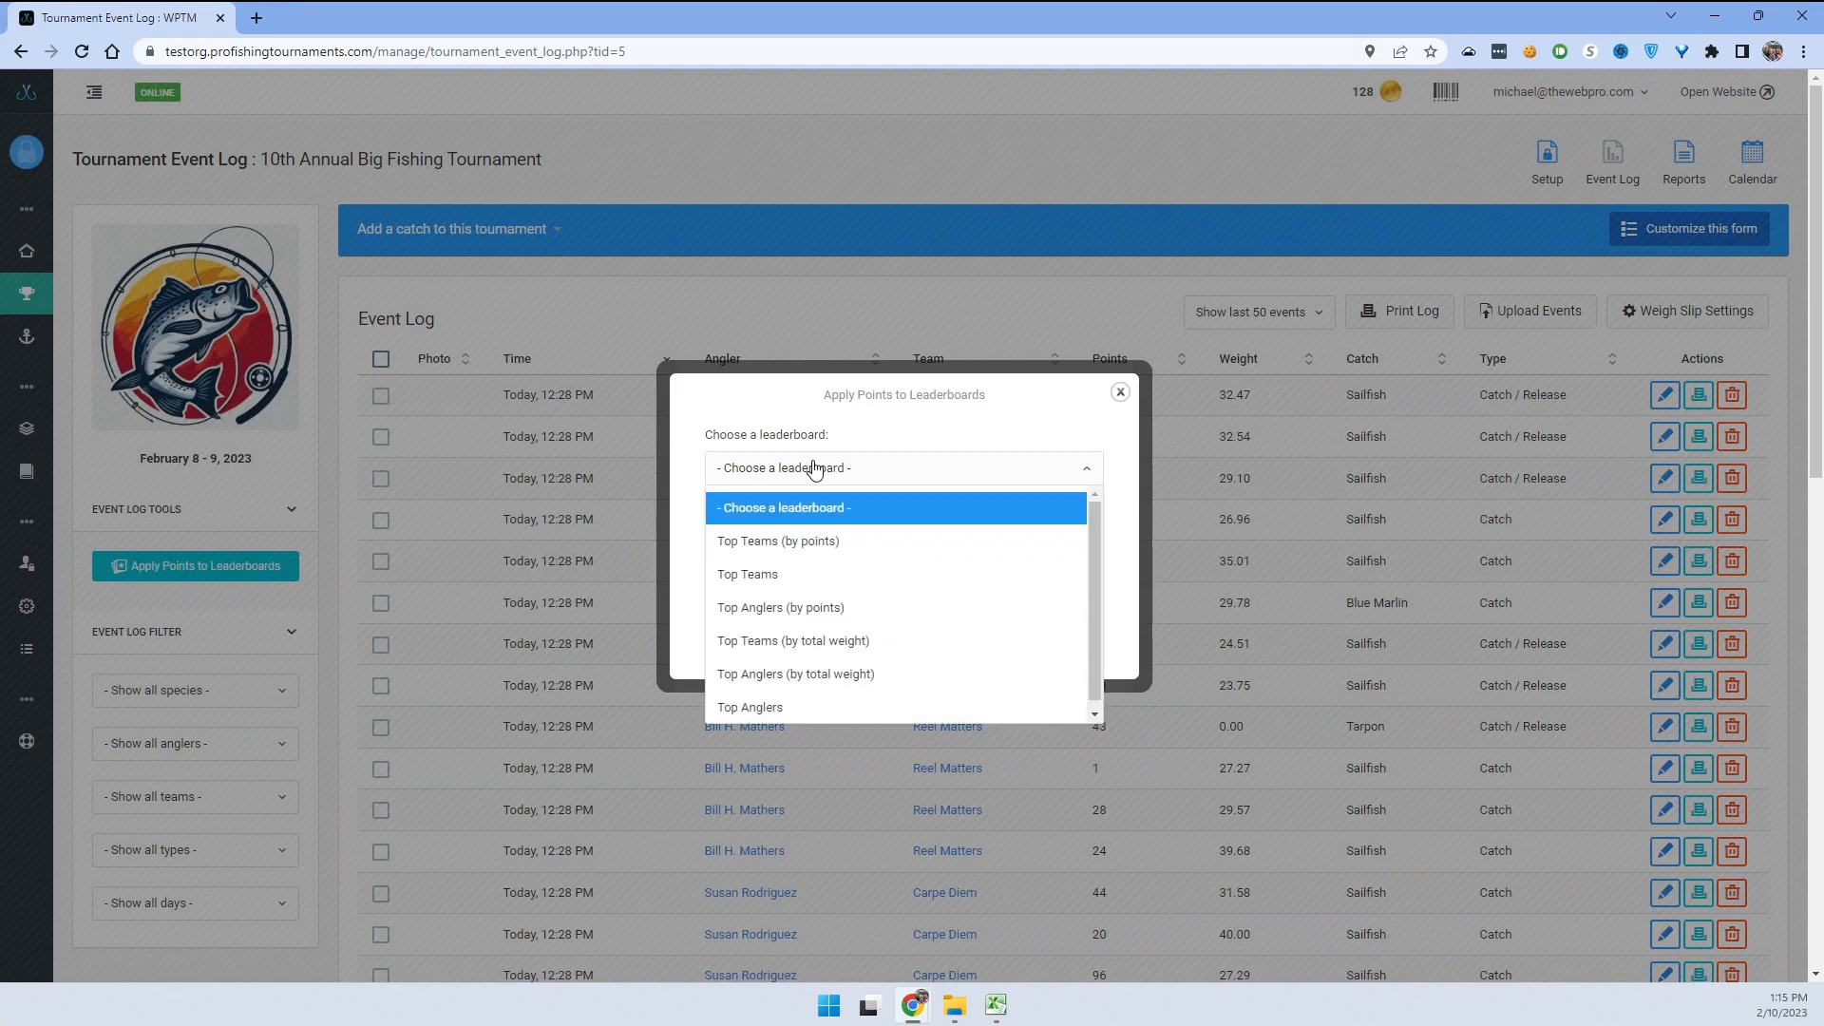
left_click(823, 641)
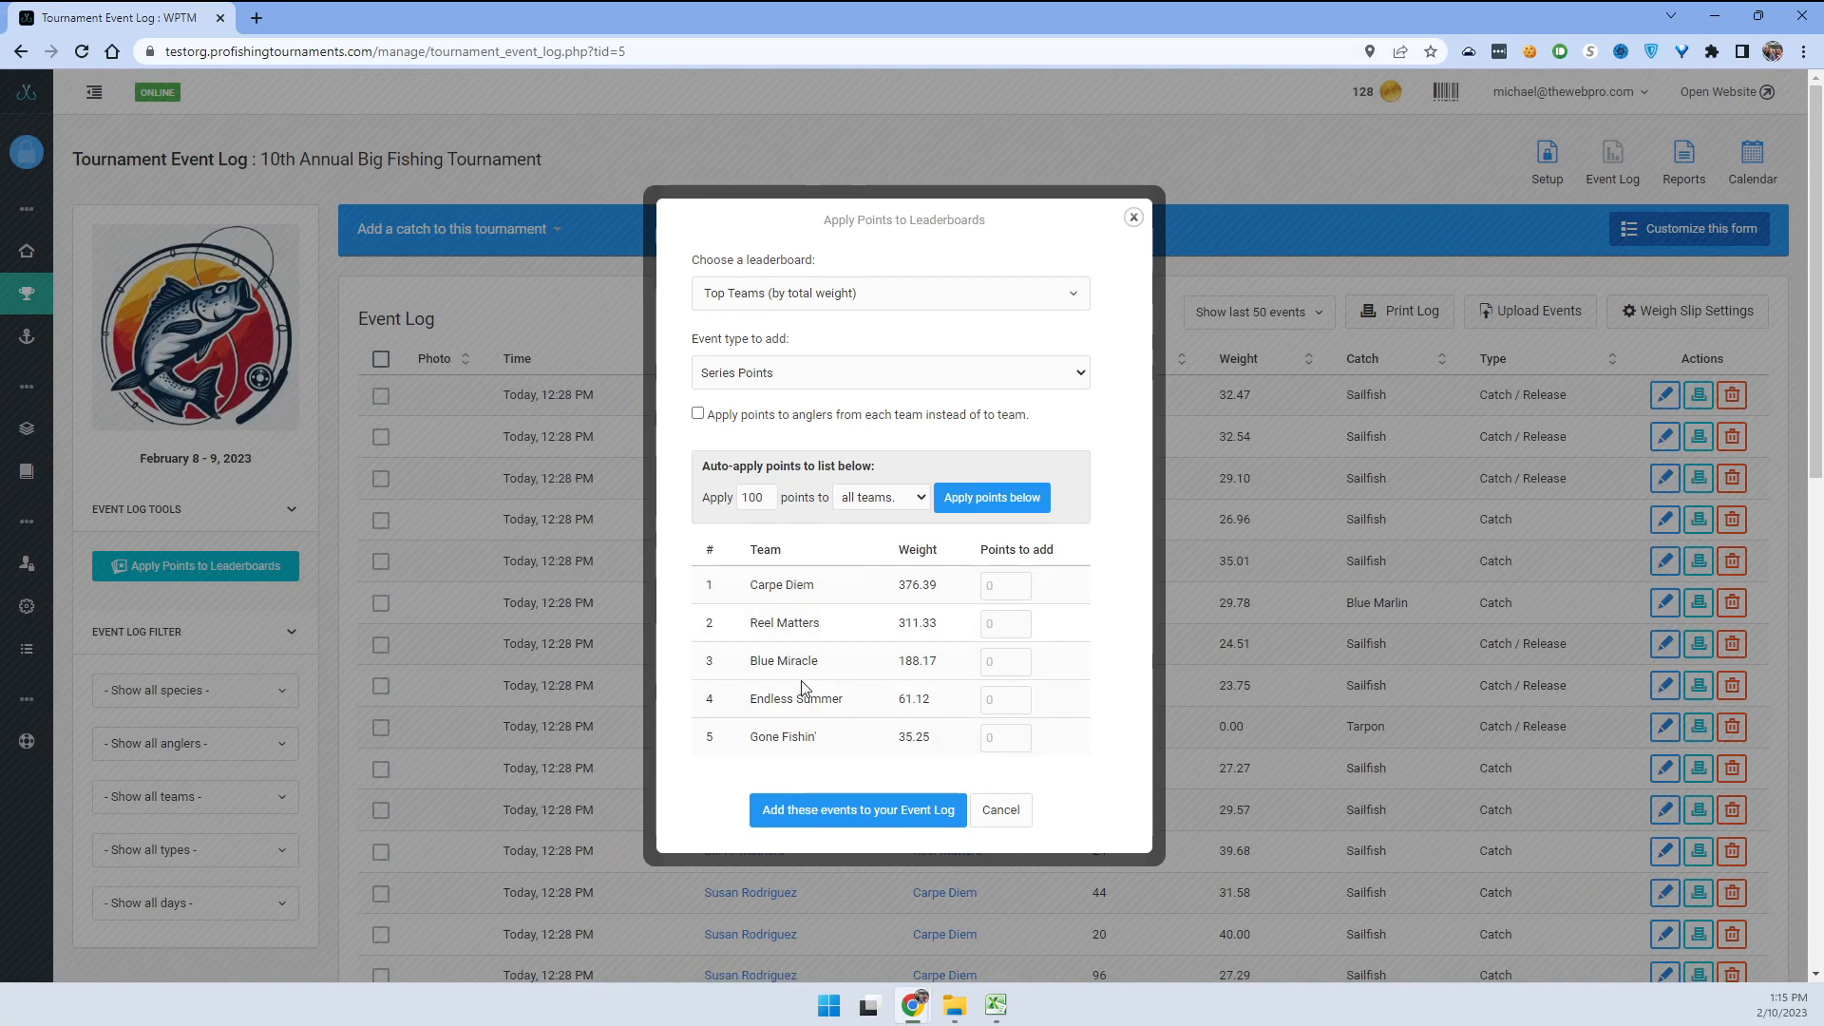
left_click(757, 376)
left_click(724, 431)
left_click(750, 370)
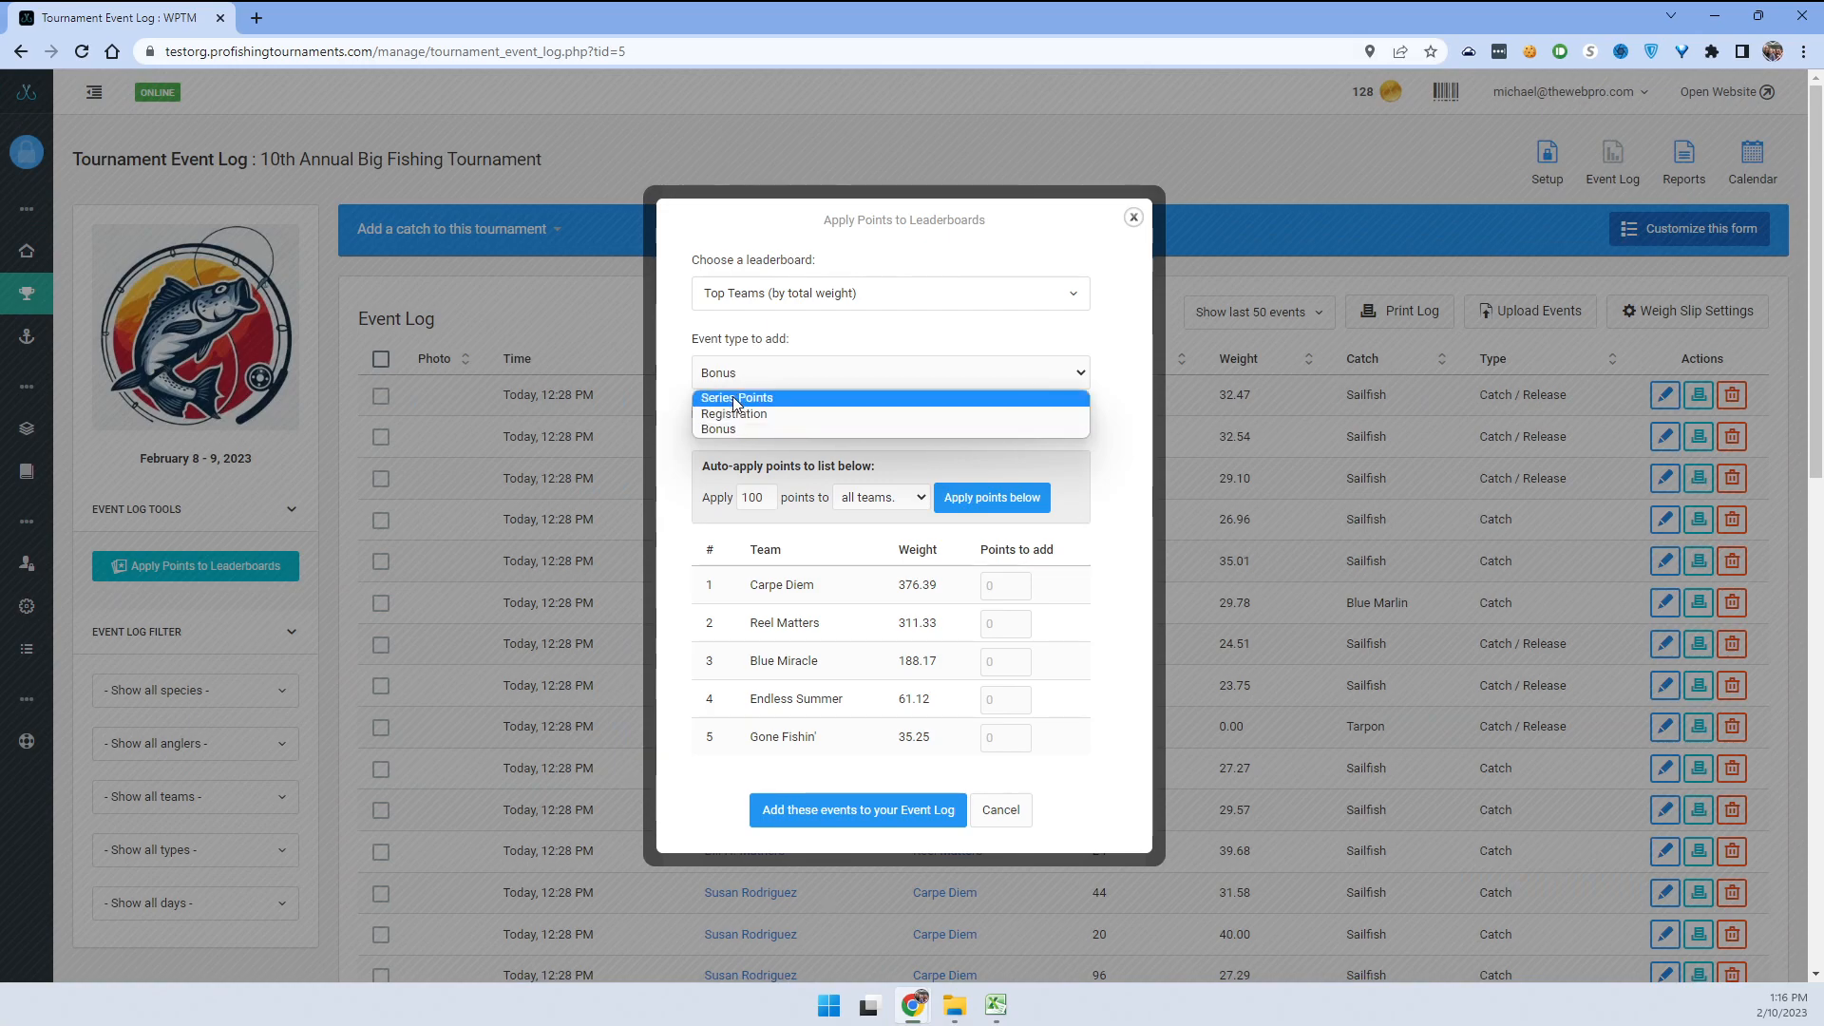
left_click(736, 399)
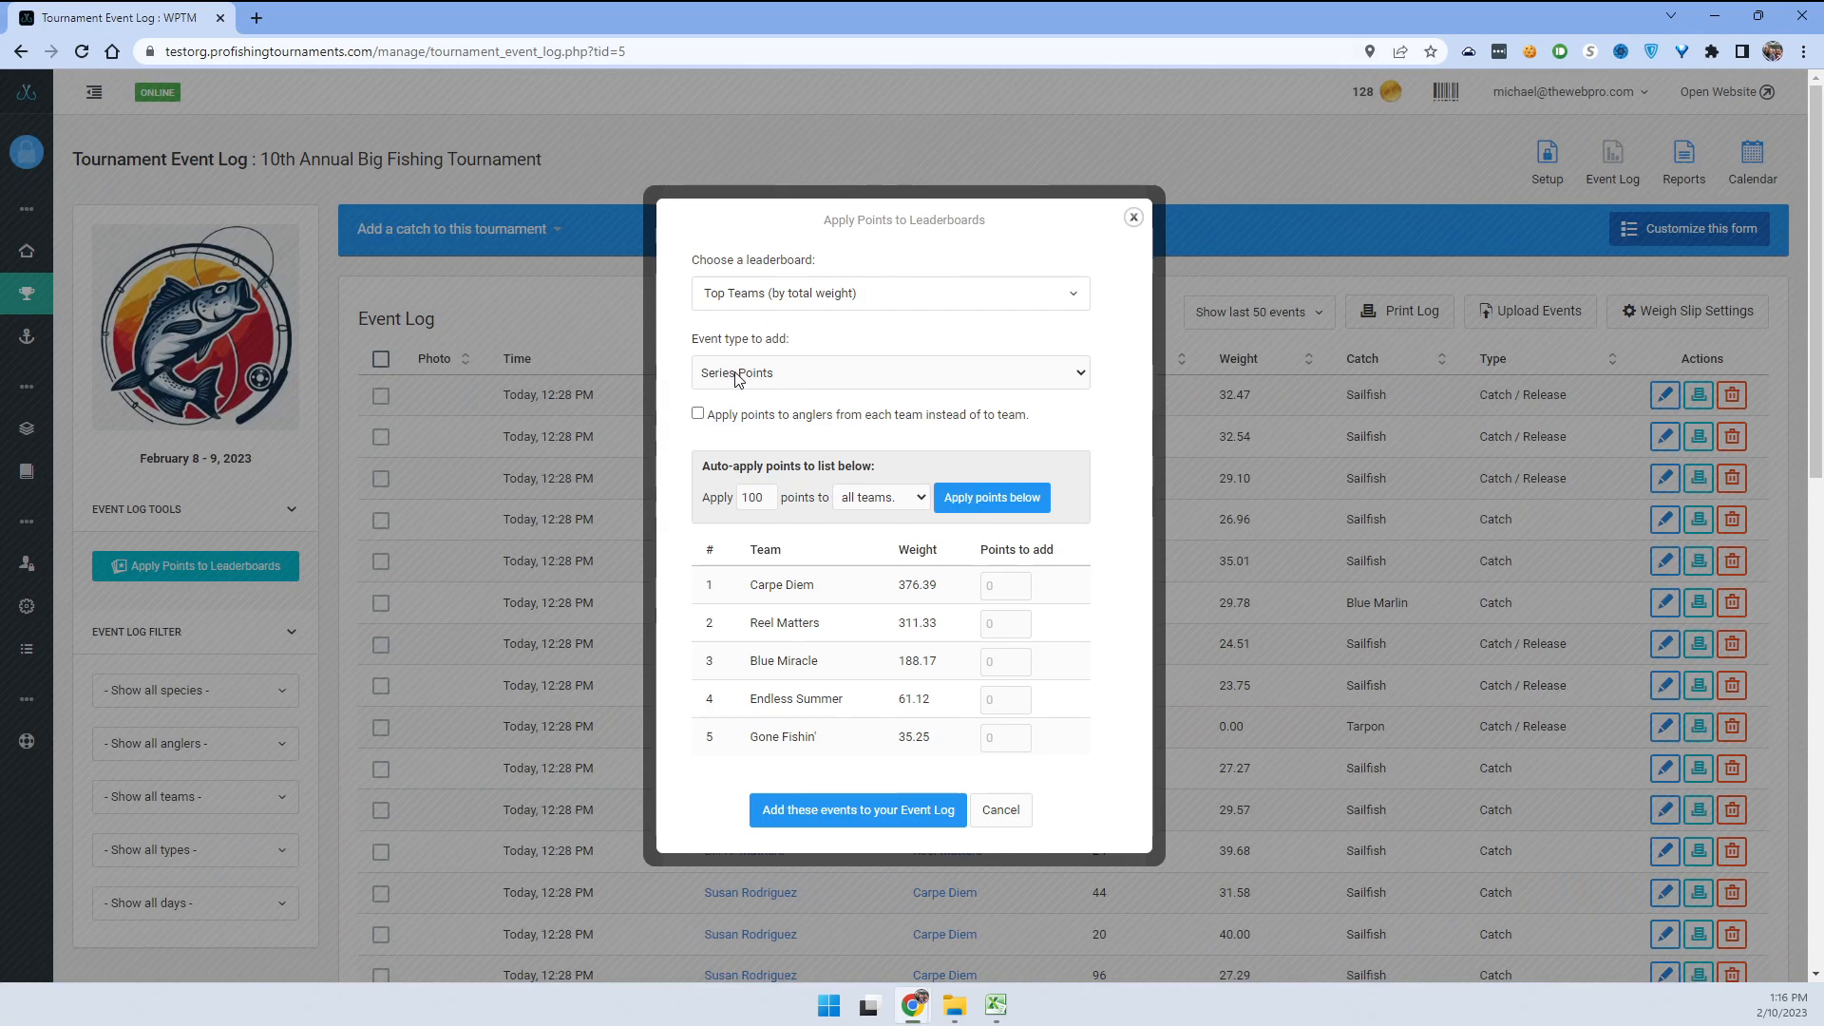
left_click(738, 376)
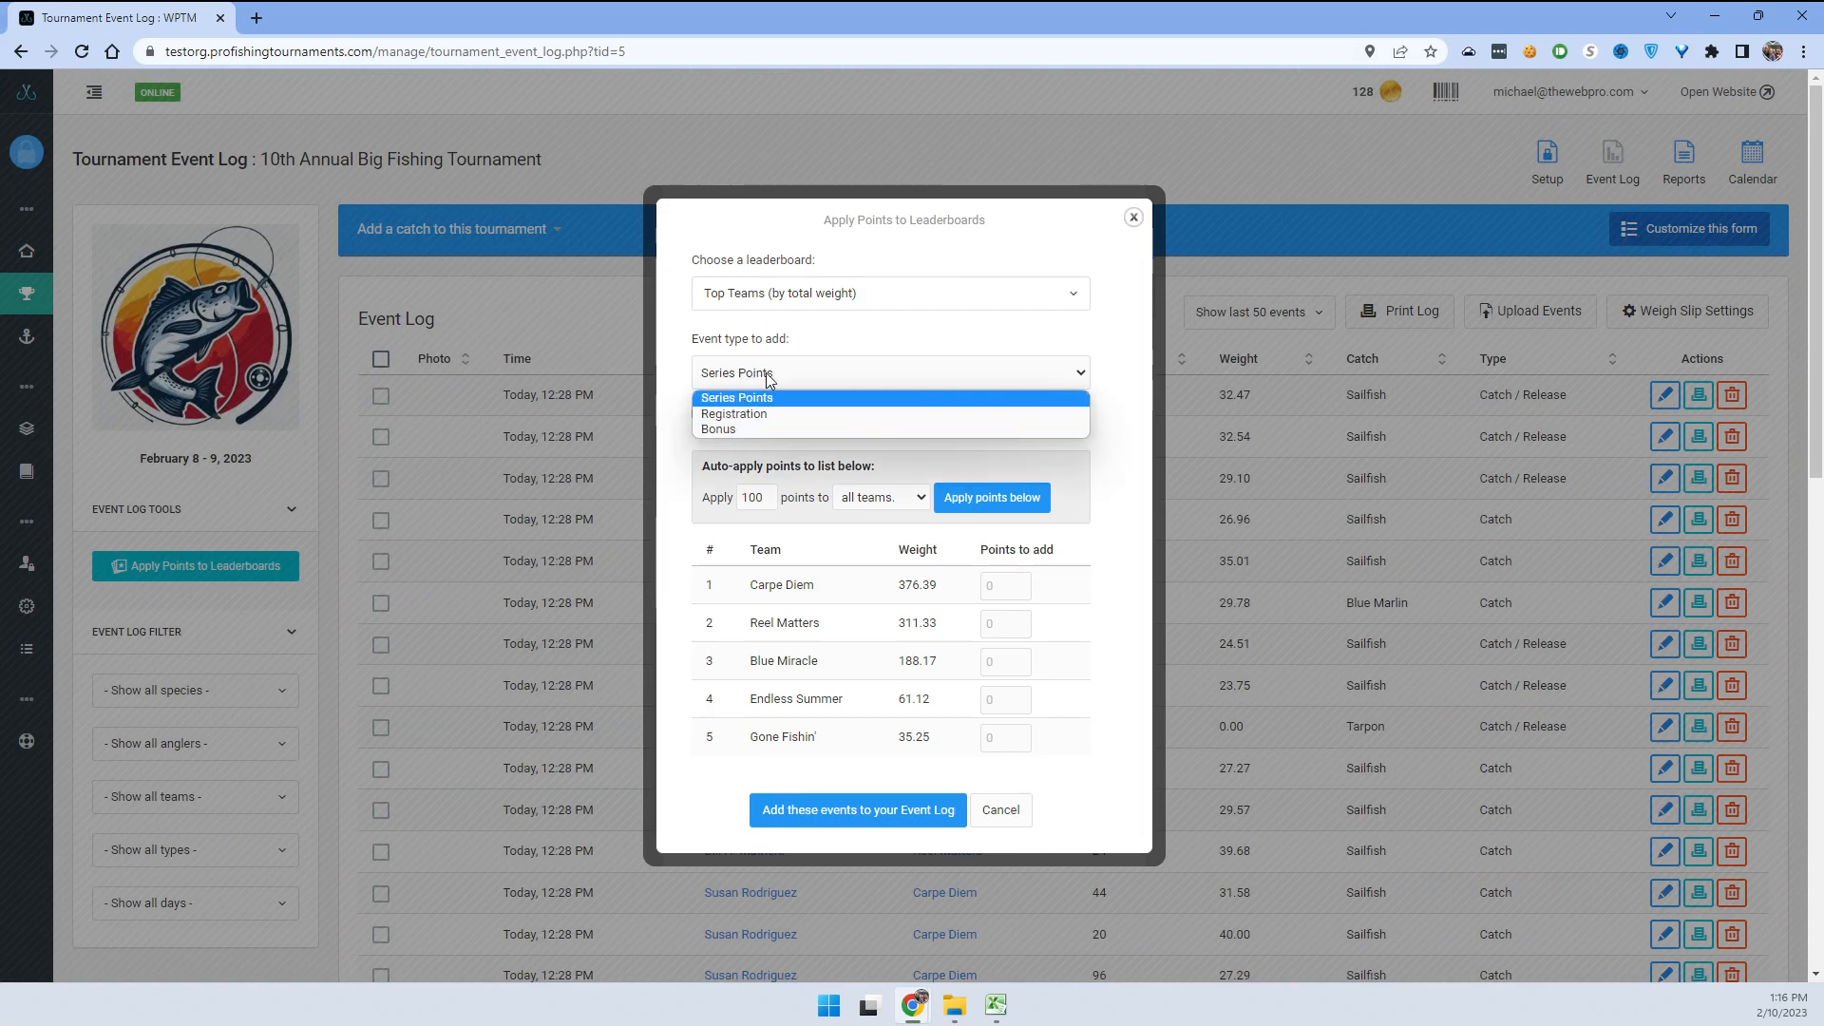
left_click(775, 379)
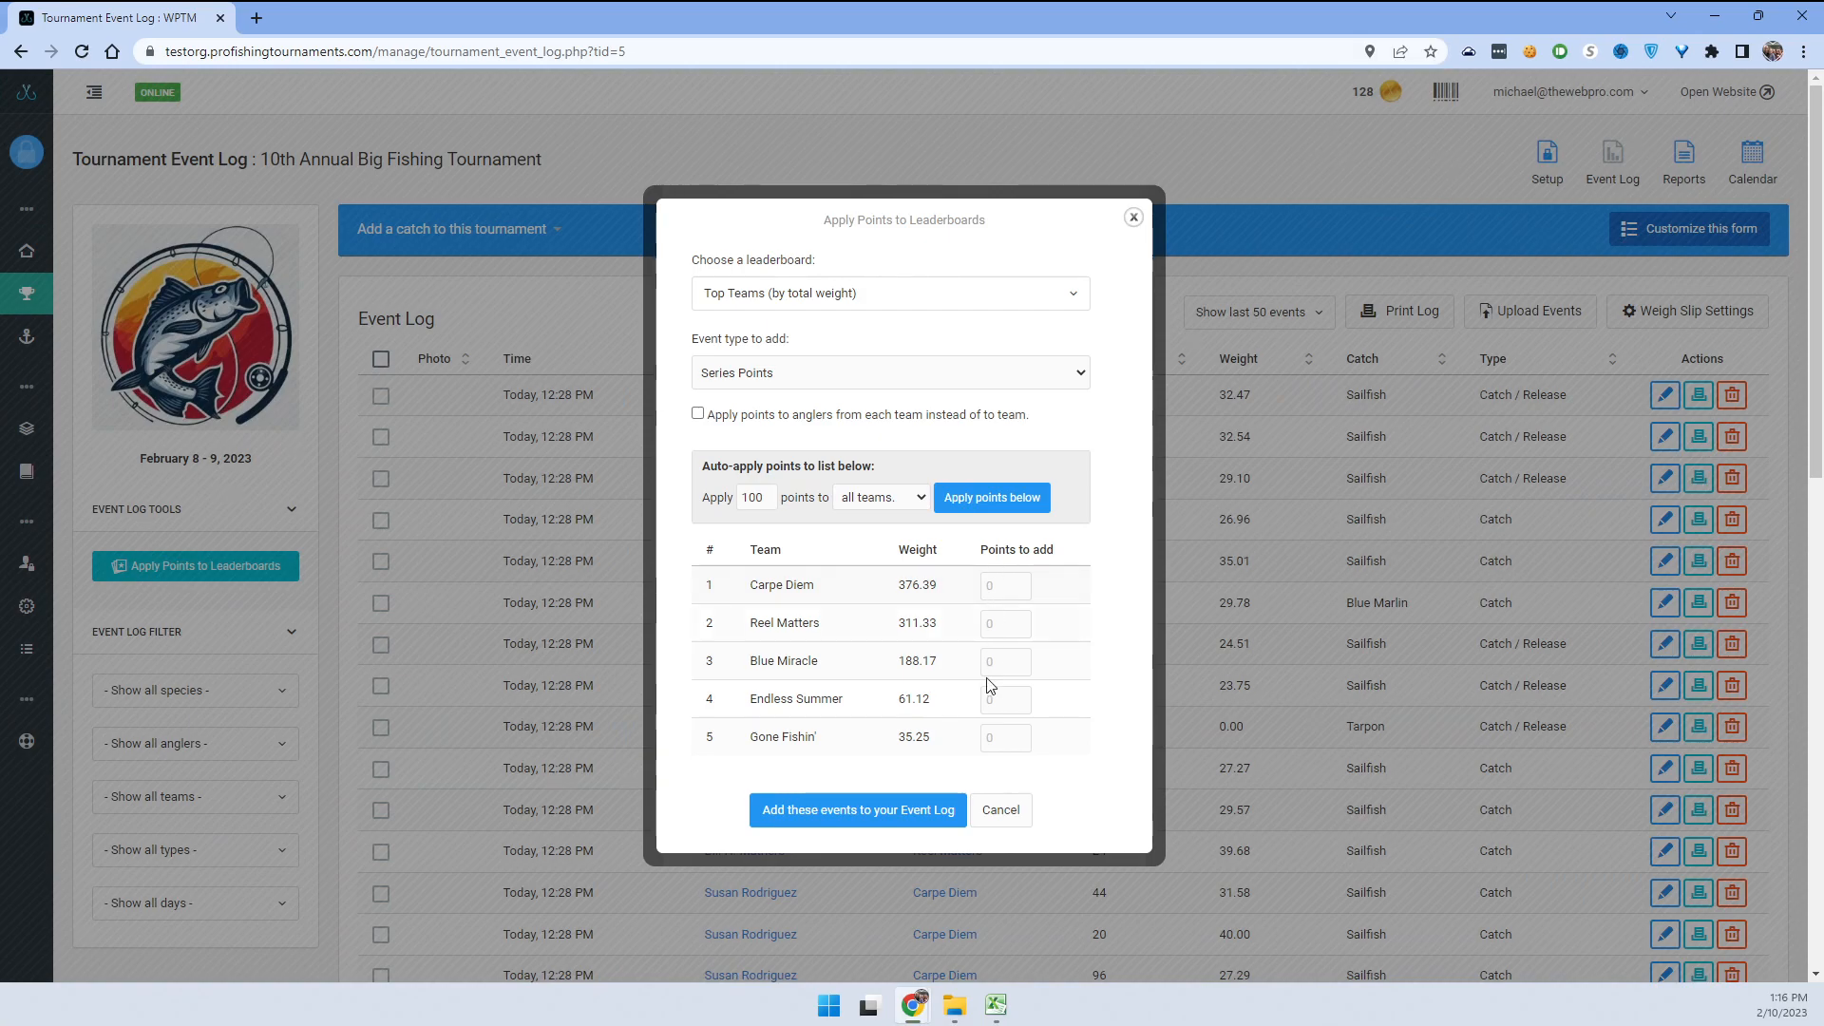
Auto-apply 100 points to all teams in the list.
left_click_drag(722, 463, 842, 468)
left_click(852, 469)
left_click(976, 503)
Auto-apply 100 points to the first team, counting down by 1 for the top 3.
left_click(881, 504)
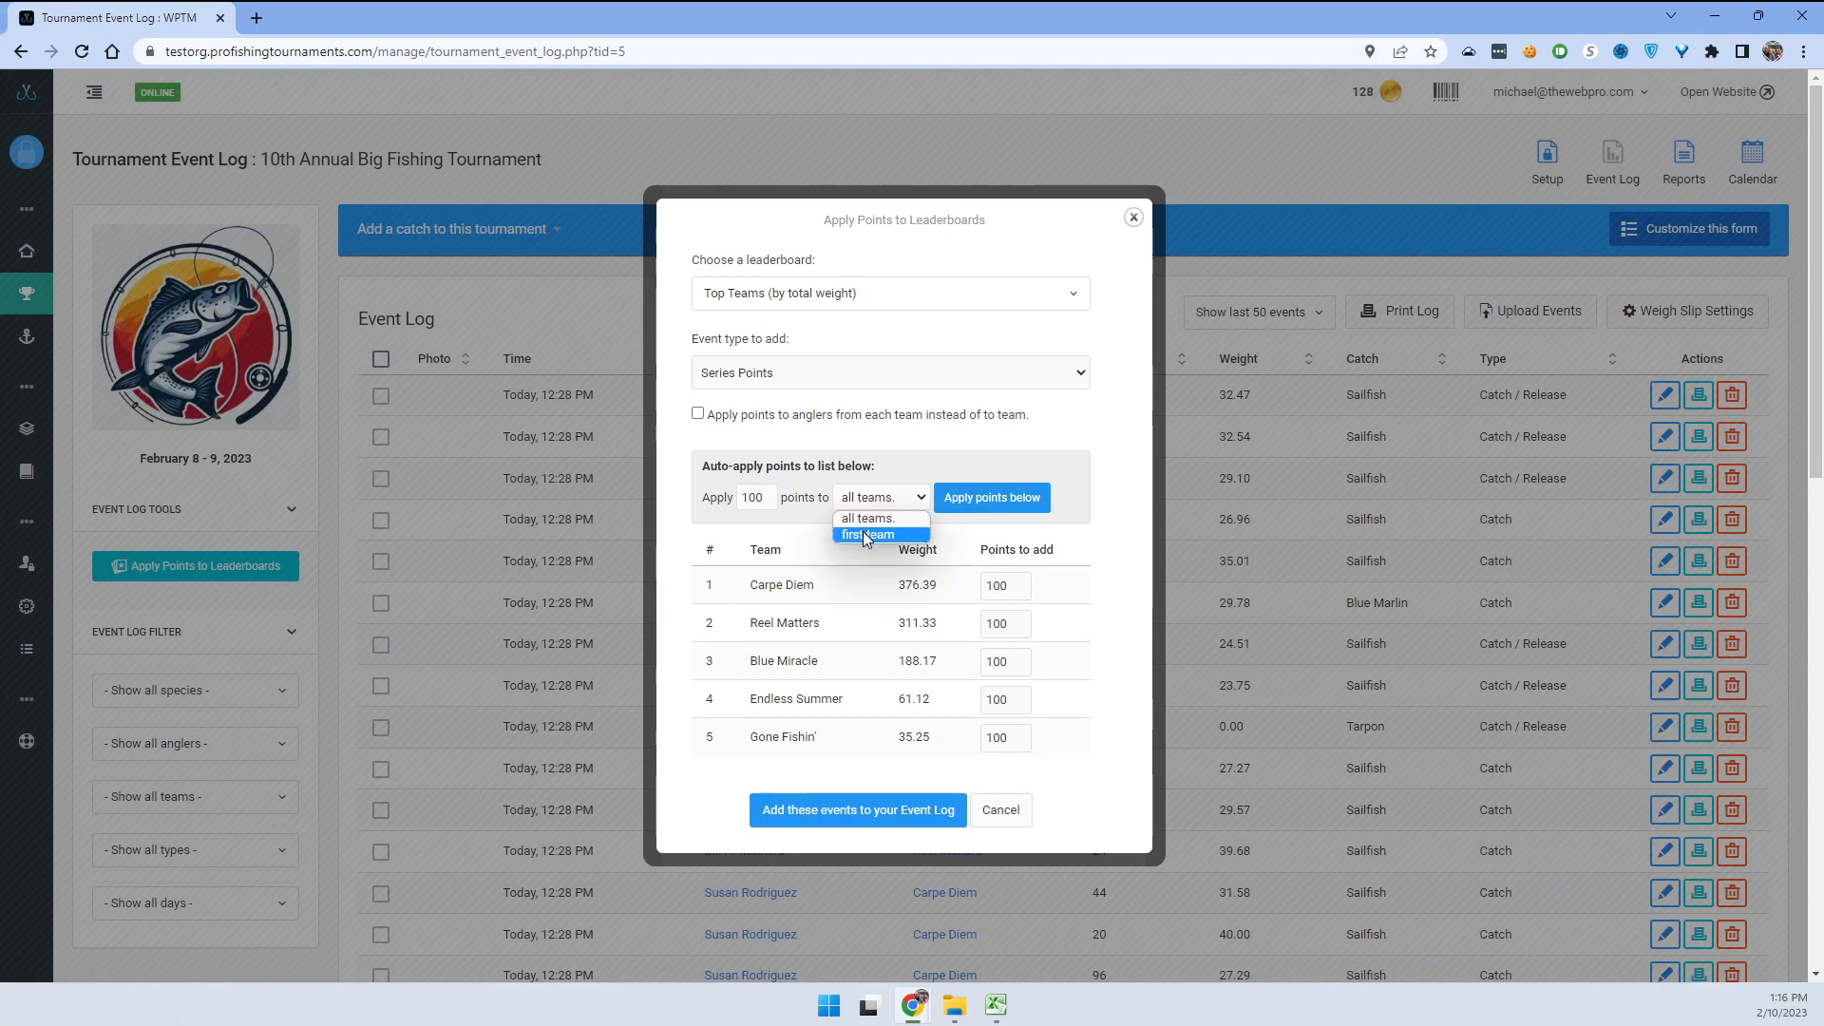
left_click(864, 532)
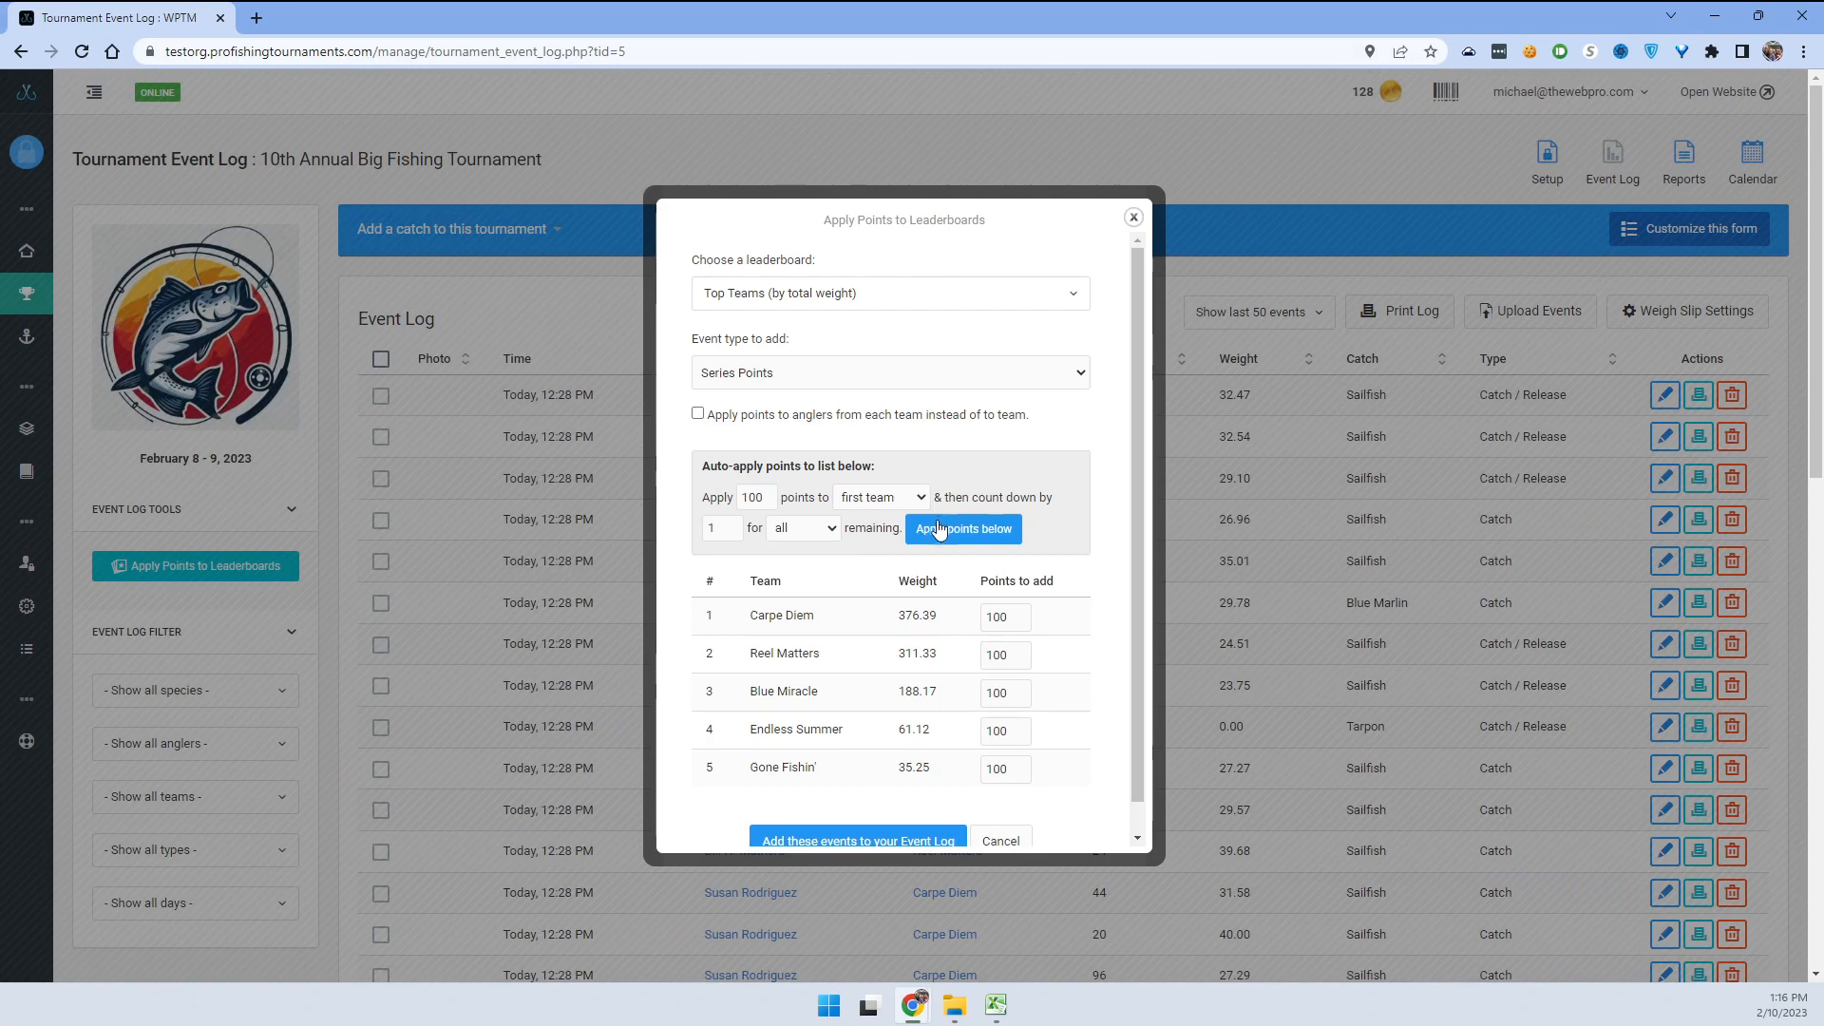
left_click(800, 530)
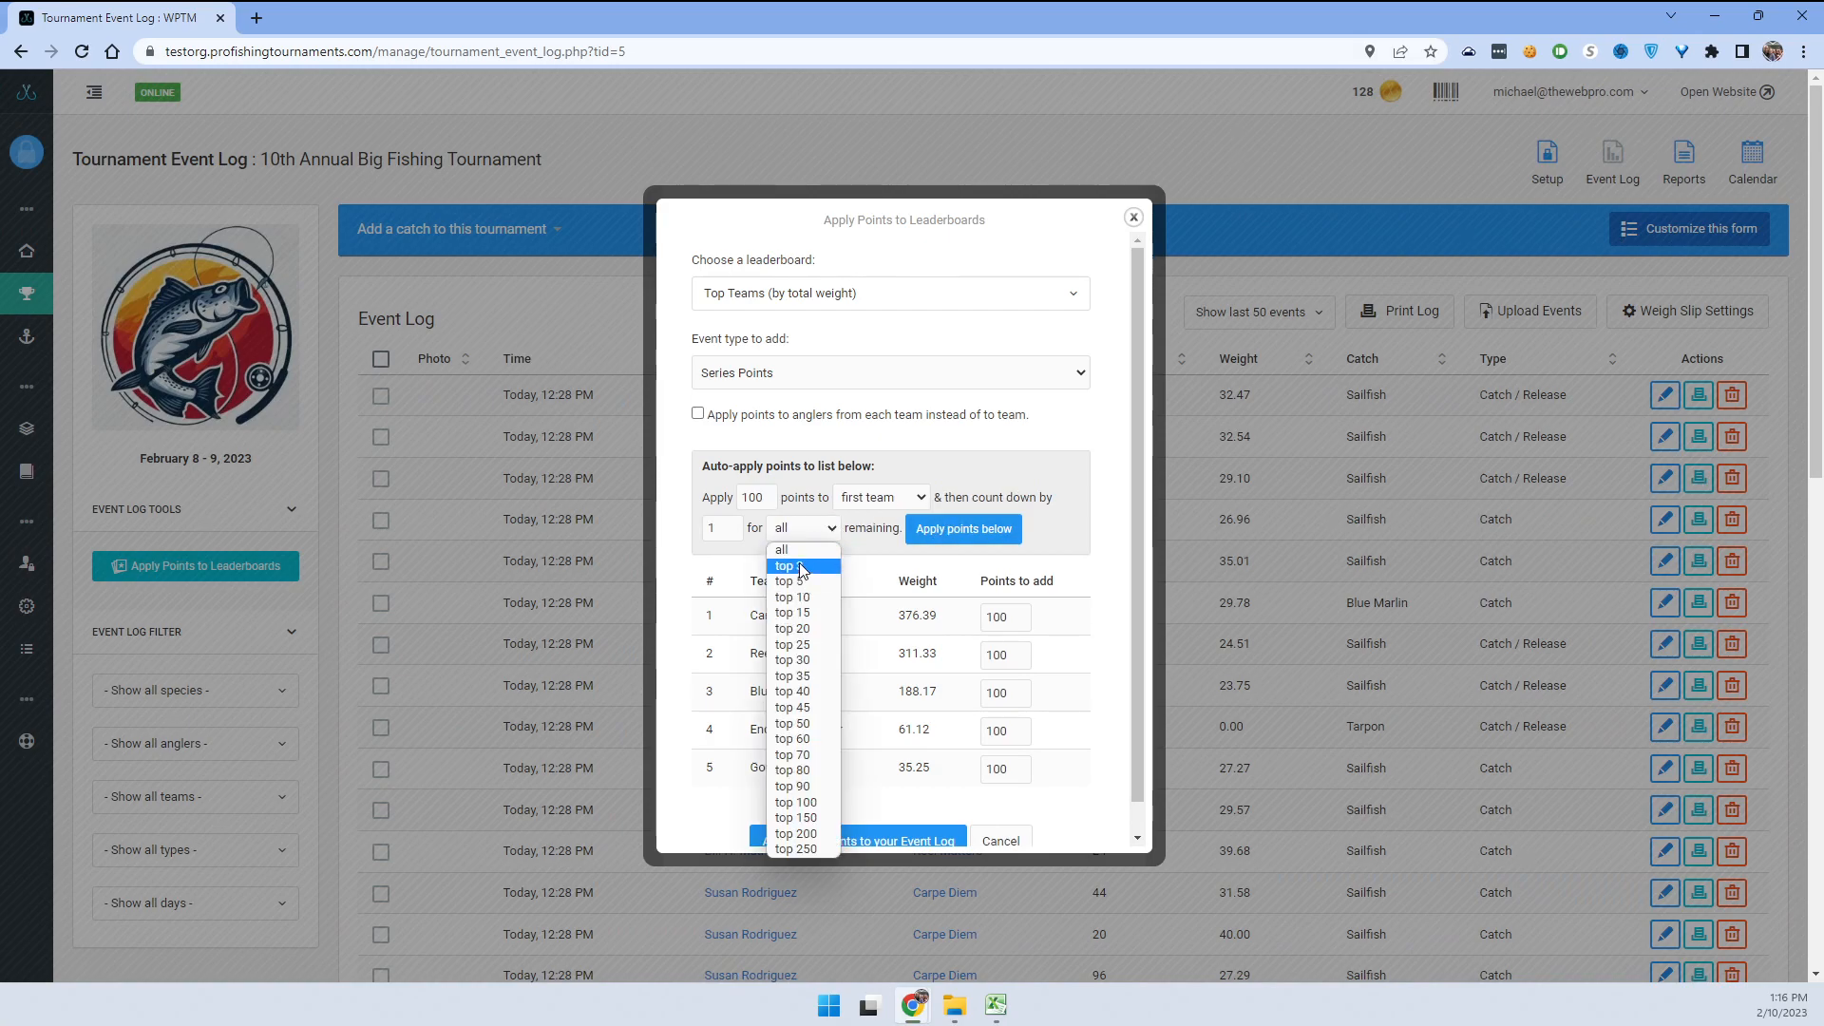
left_click(800, 567)
left_click(965, 530)
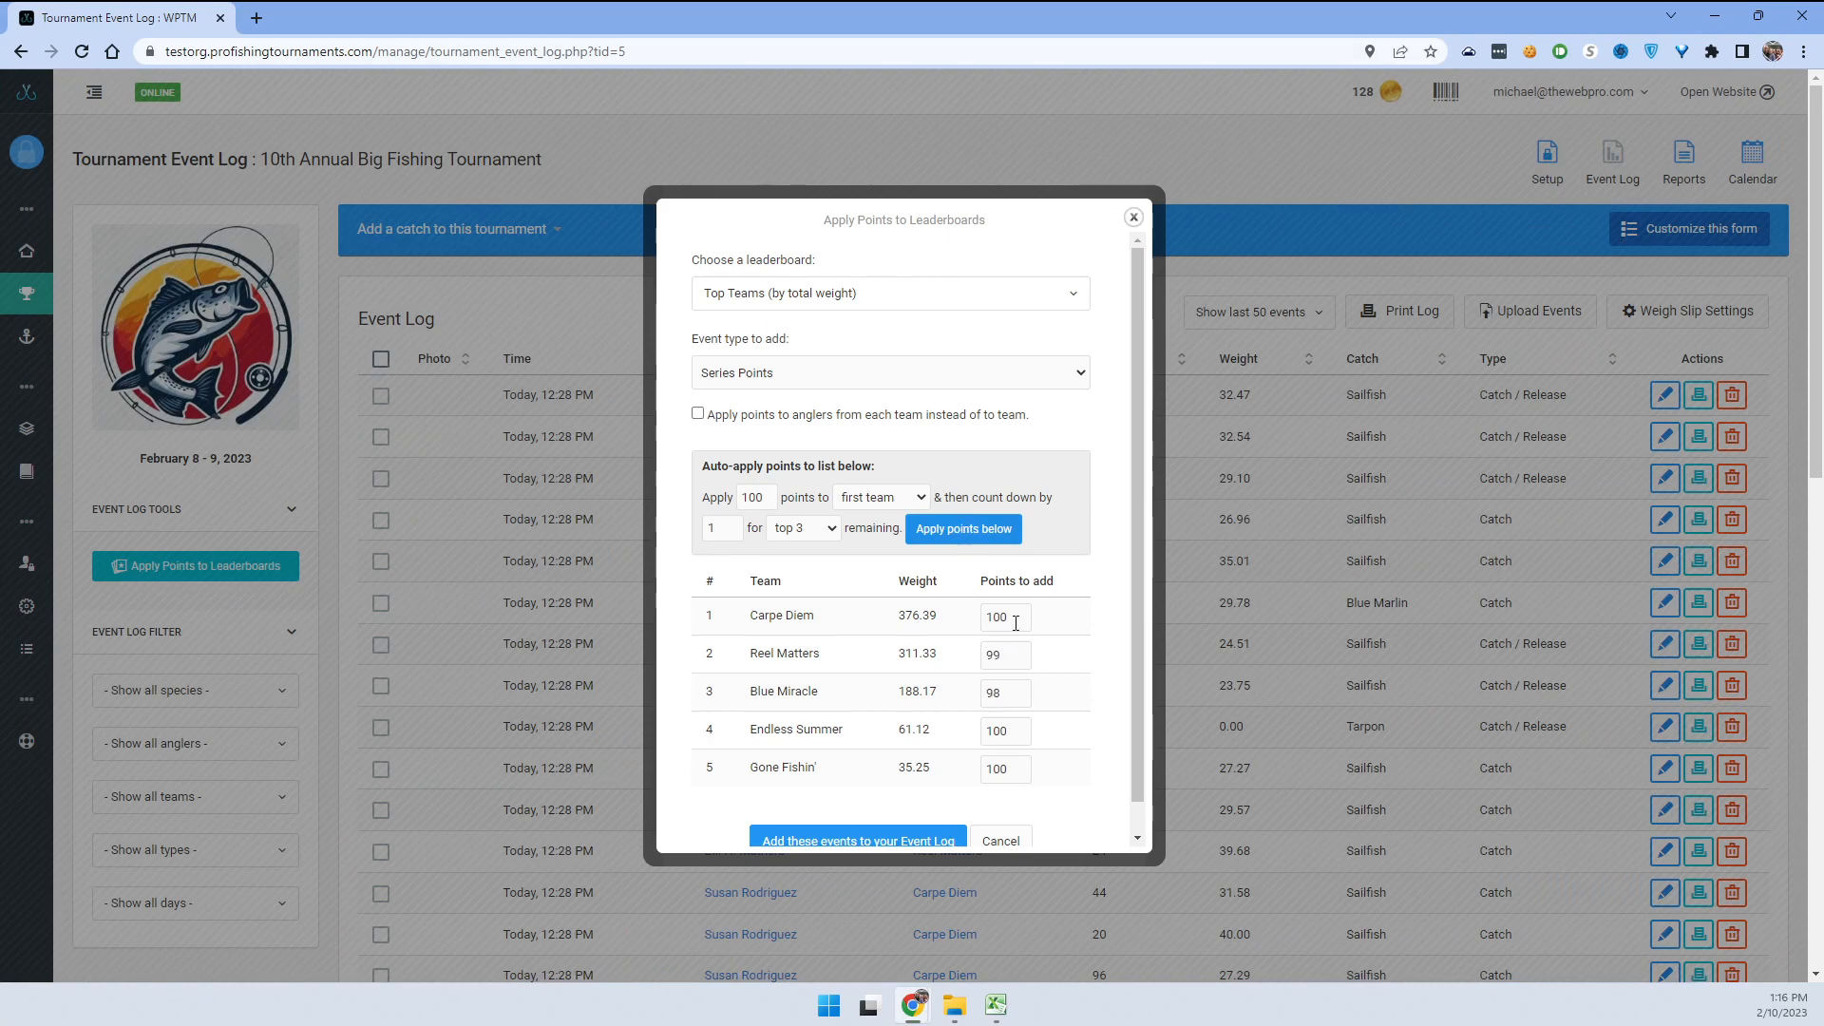
Clear the points to add for the fourth and fifth teams, Endless Summer and Gone Fishin'.
double_click(1004, 737)
key("BackSpace")
double_click(1008, 767)
key("BackSpace")
Change the countdown to 5 points for the top 3 and reapply the points to the list.
left_click(798, 532)
left_click(868, 545)
type("5")
left_click(952, 532)
Set the countdown to 20 points for all remaining teams and apply the points to the list.
left_click(802, 530)
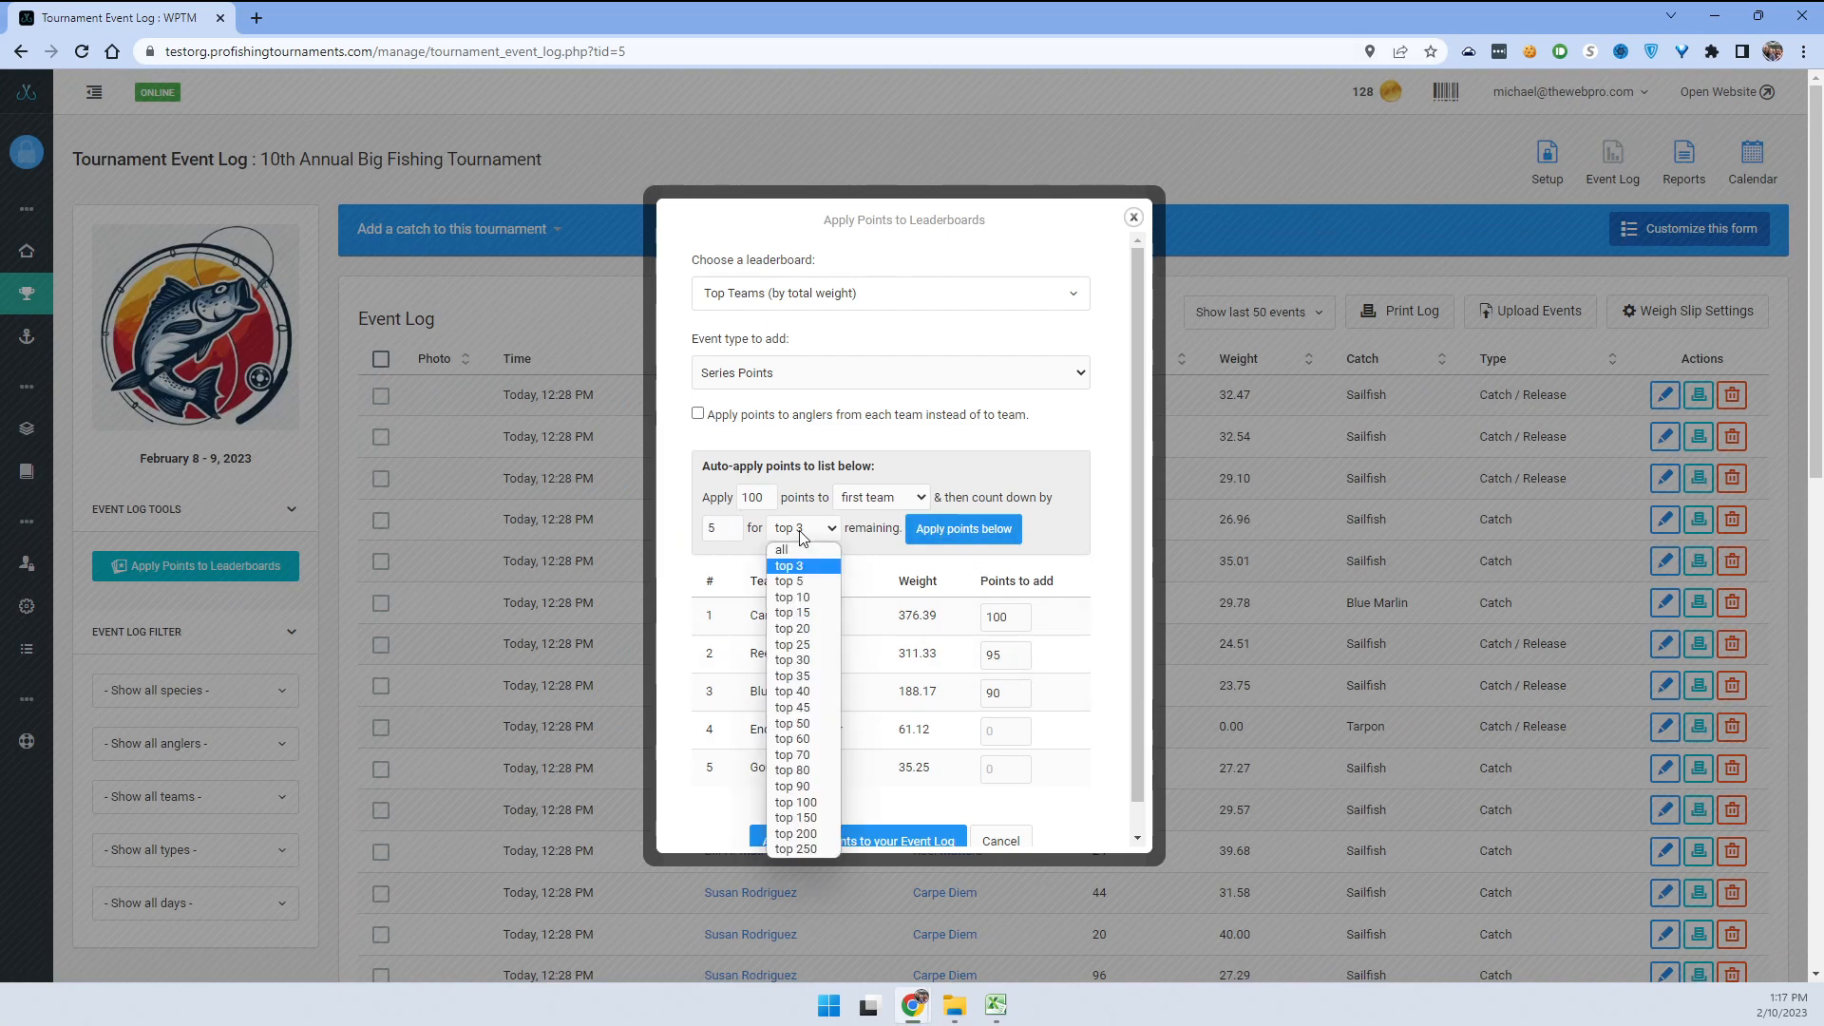
left_click(800, 552)
key("shift+Tab")
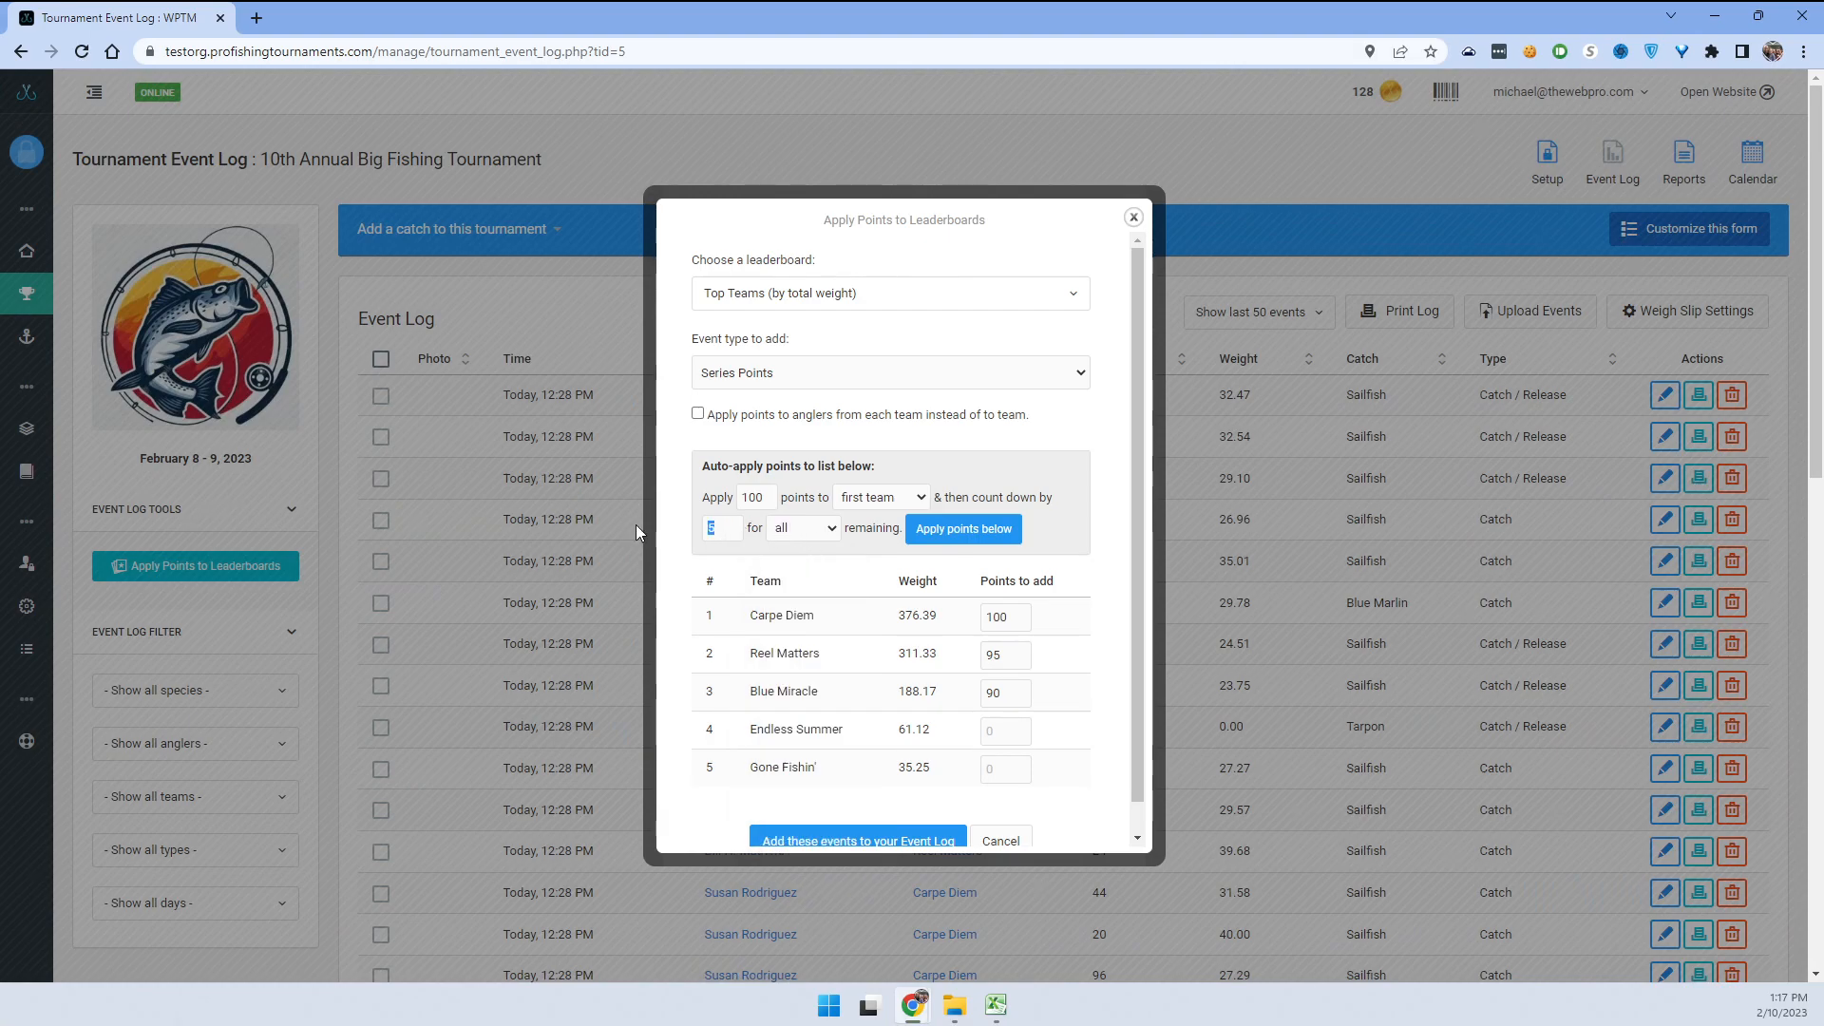
type("20")
left_click(959, 529)
Add the listed team points to the event log and filter the log by the Series Points type.
scroll(1137, 591, "down", 1)
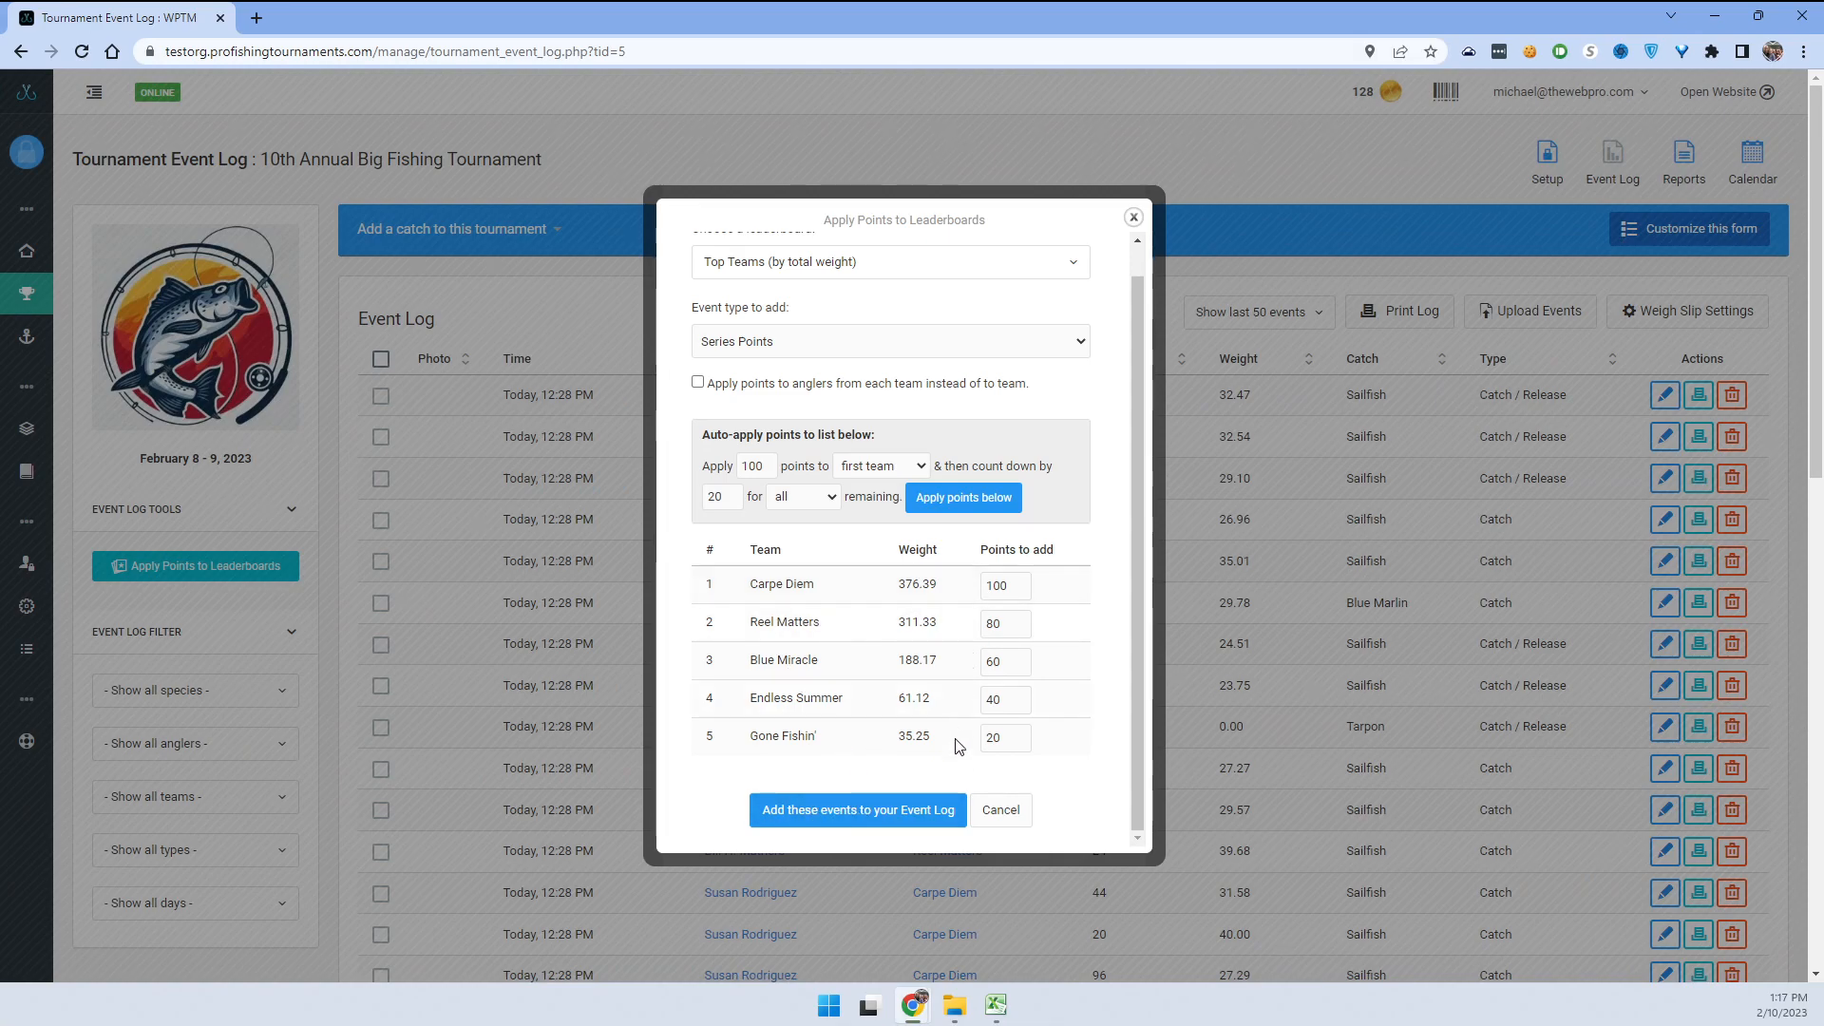
left_click(832, 810)
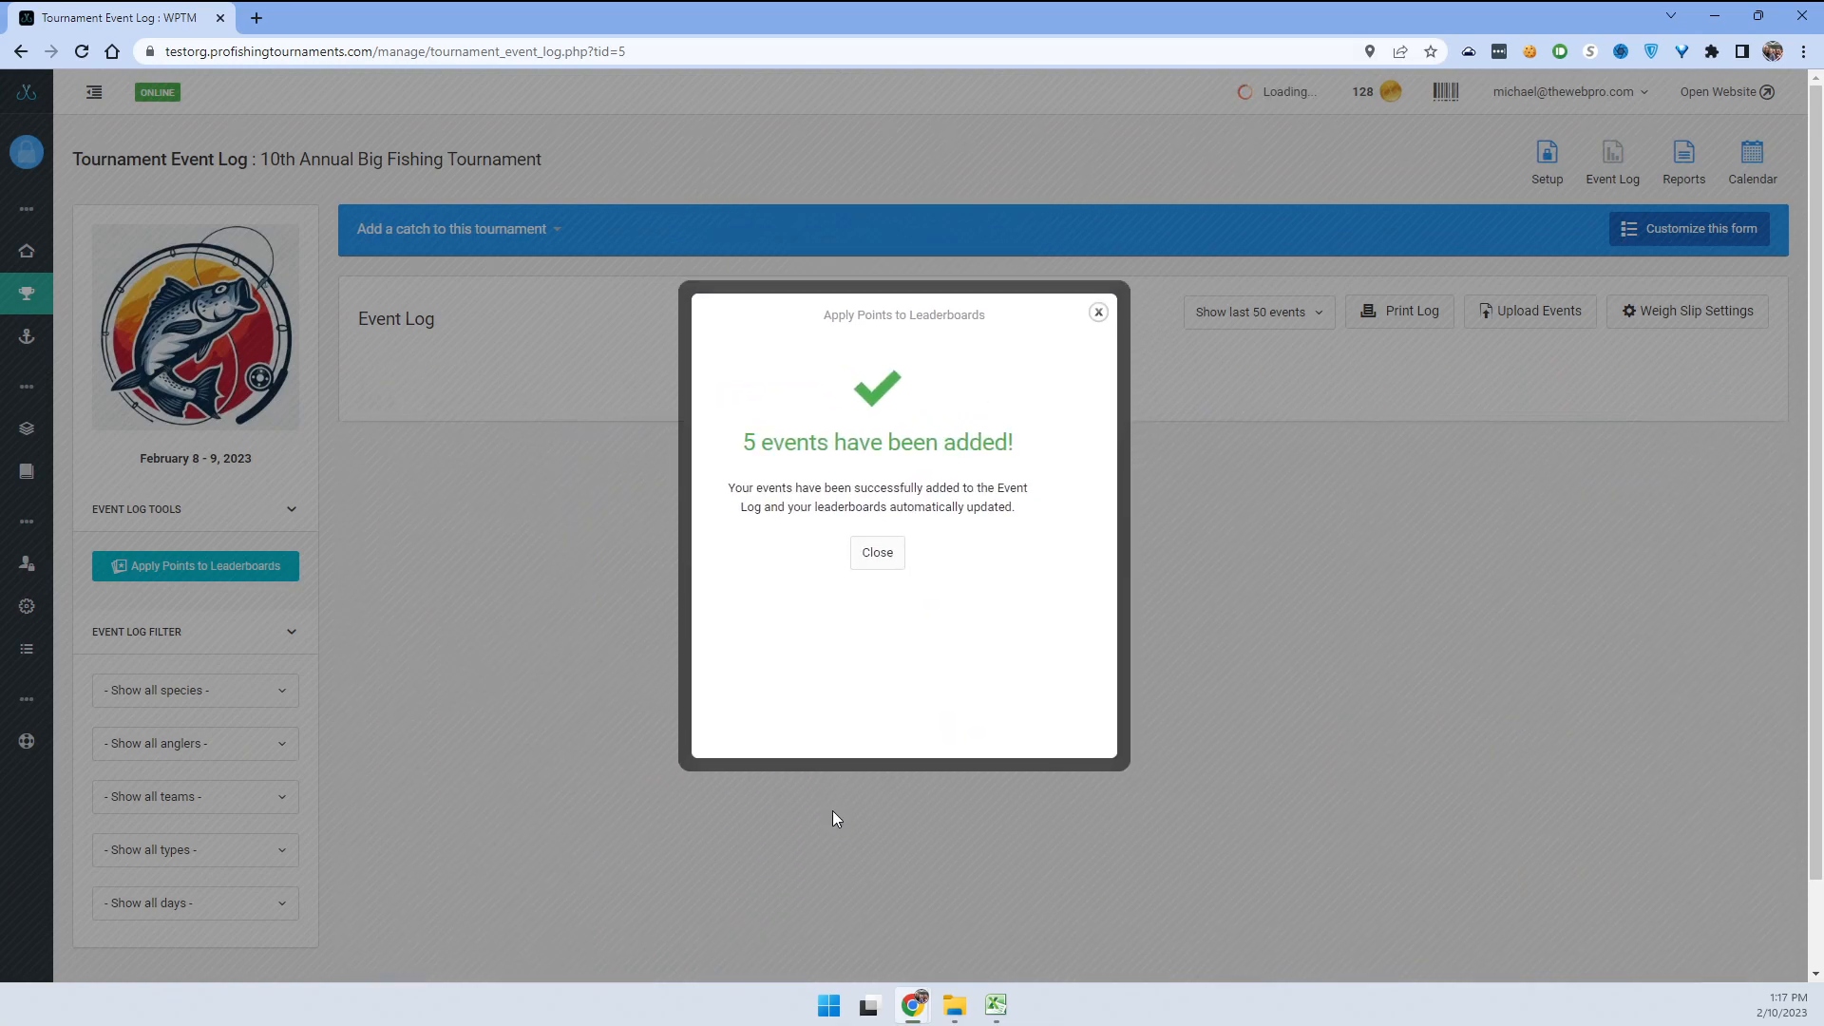
left_click(905, 630)
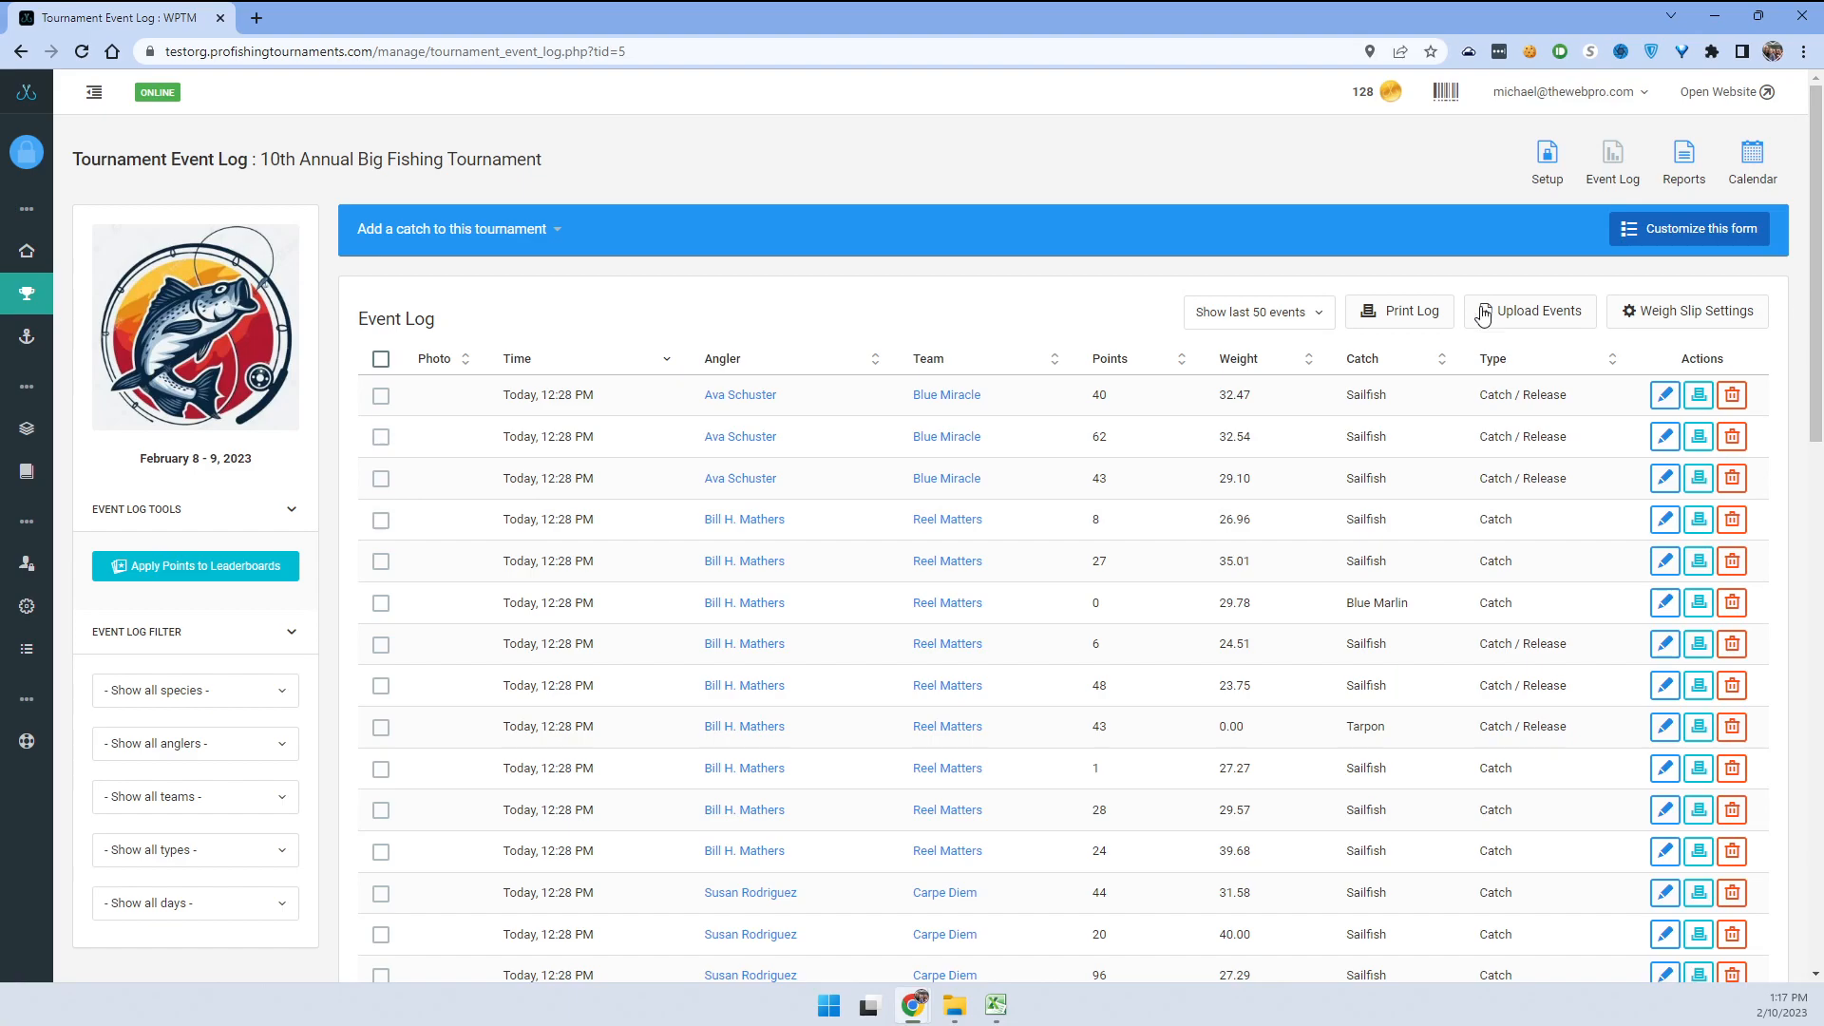
left_click(172, 856)
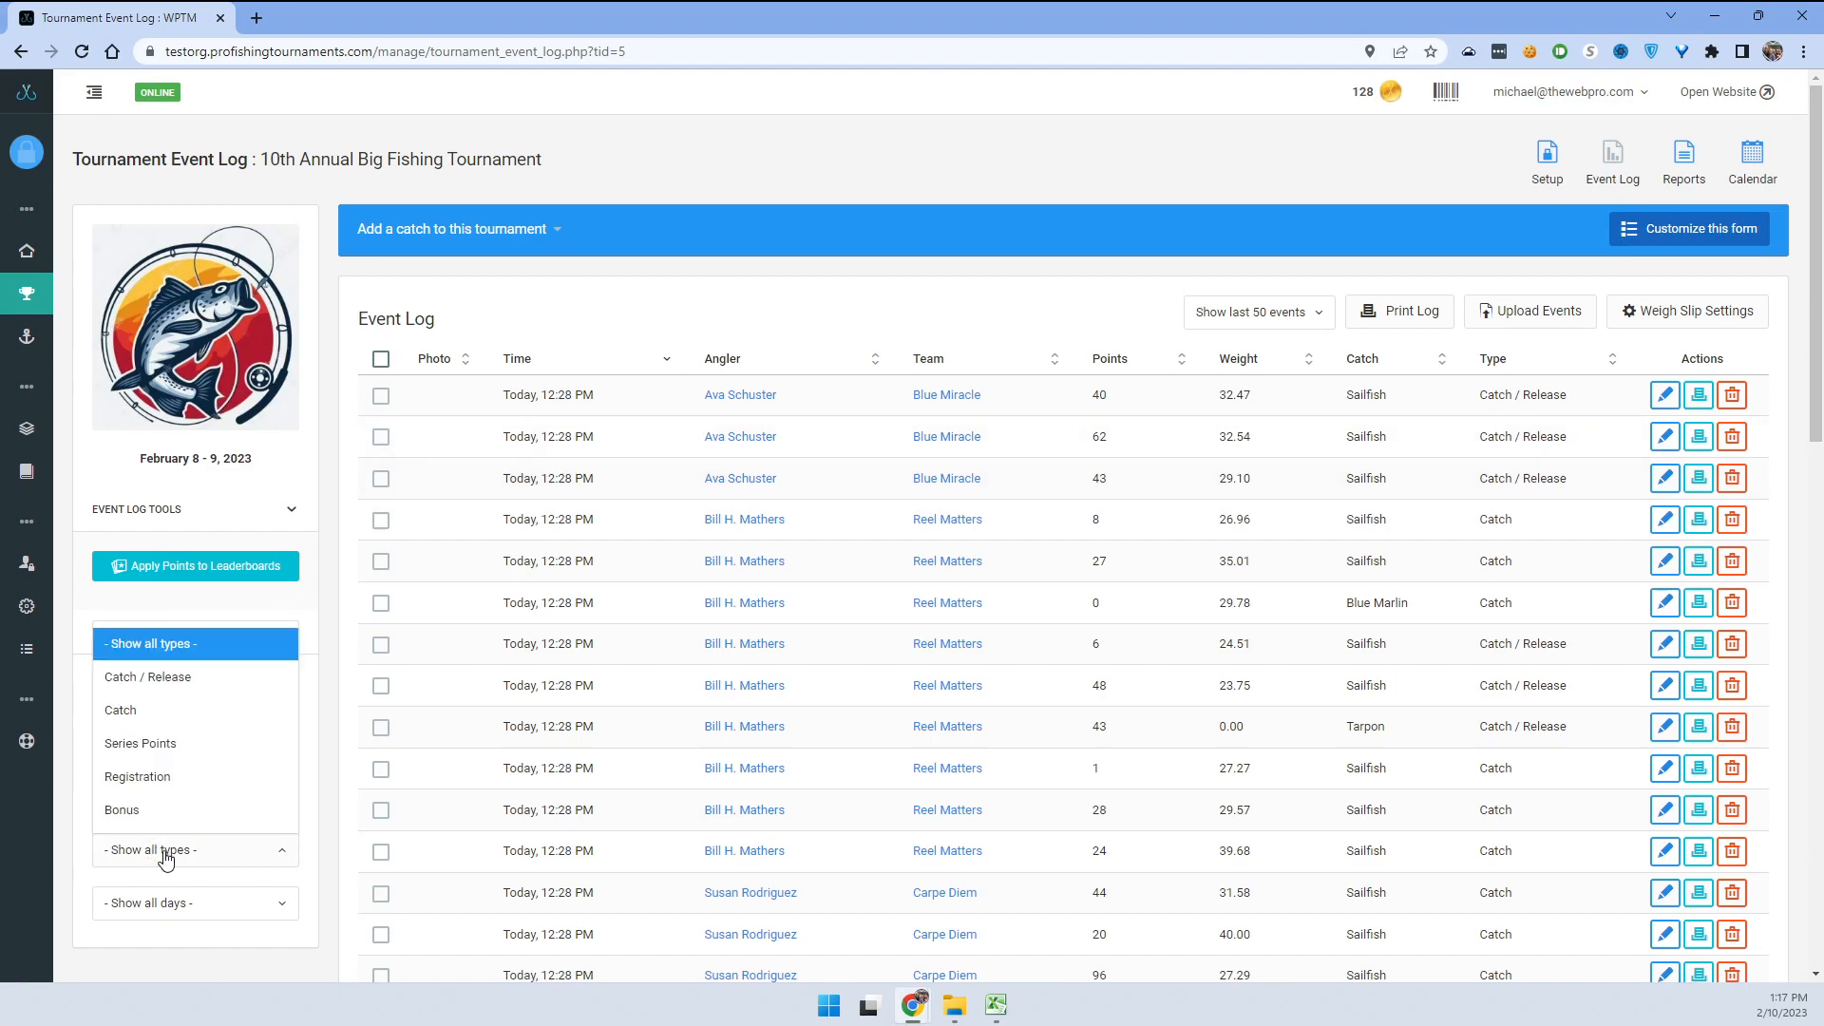
left_click(159, 756)
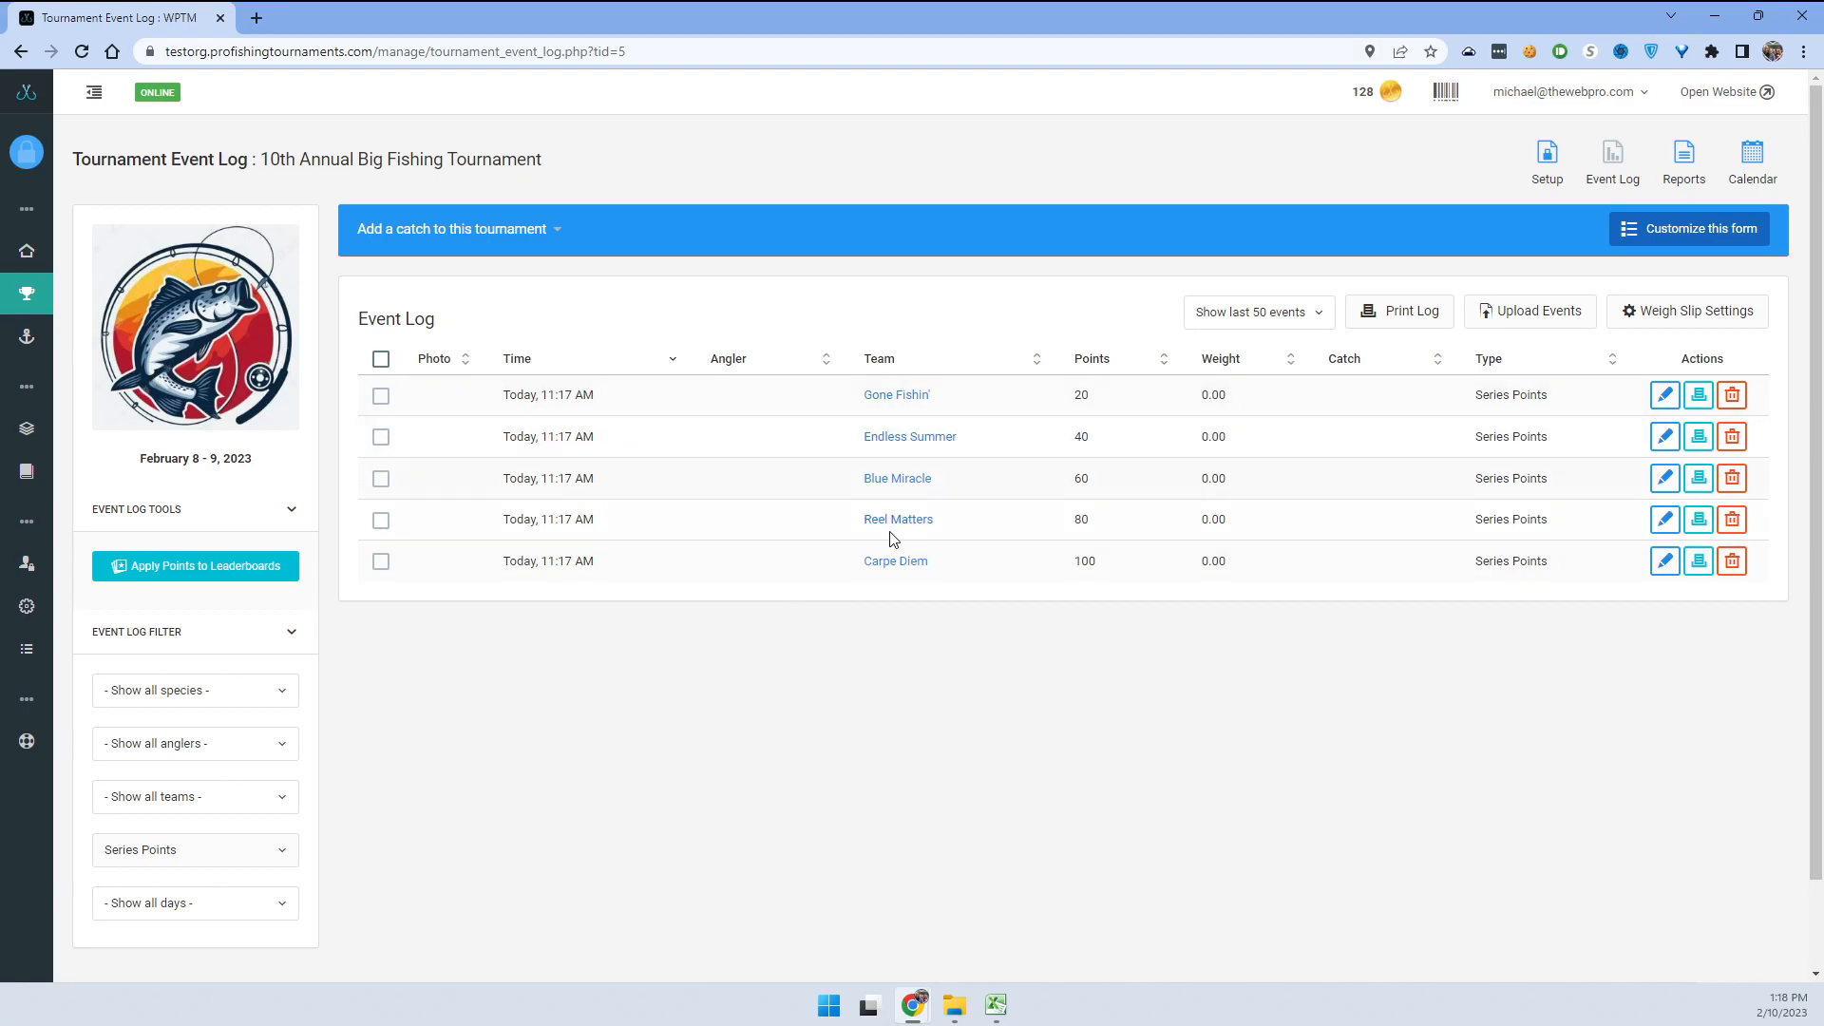
Start applying points to leaderboards again with the Top Anglers (by total weight) leaderboard.
left_click(207, 567)
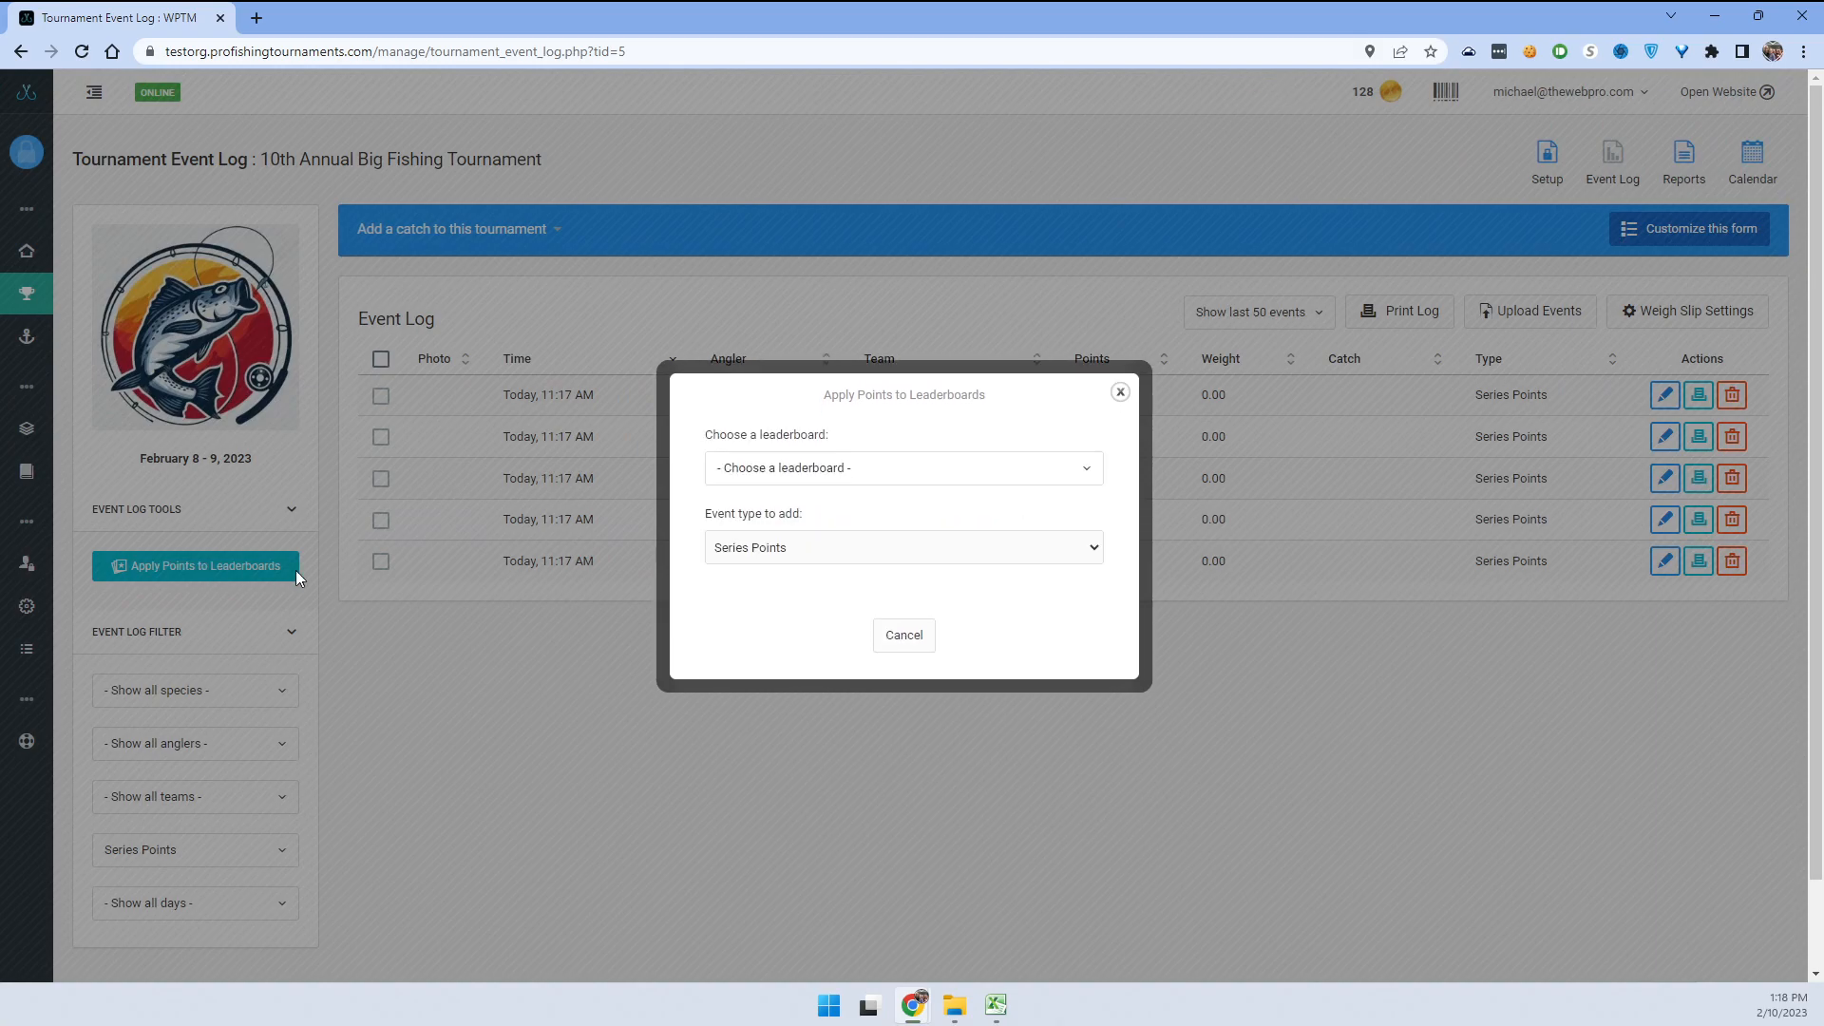
left_click(838, 467)
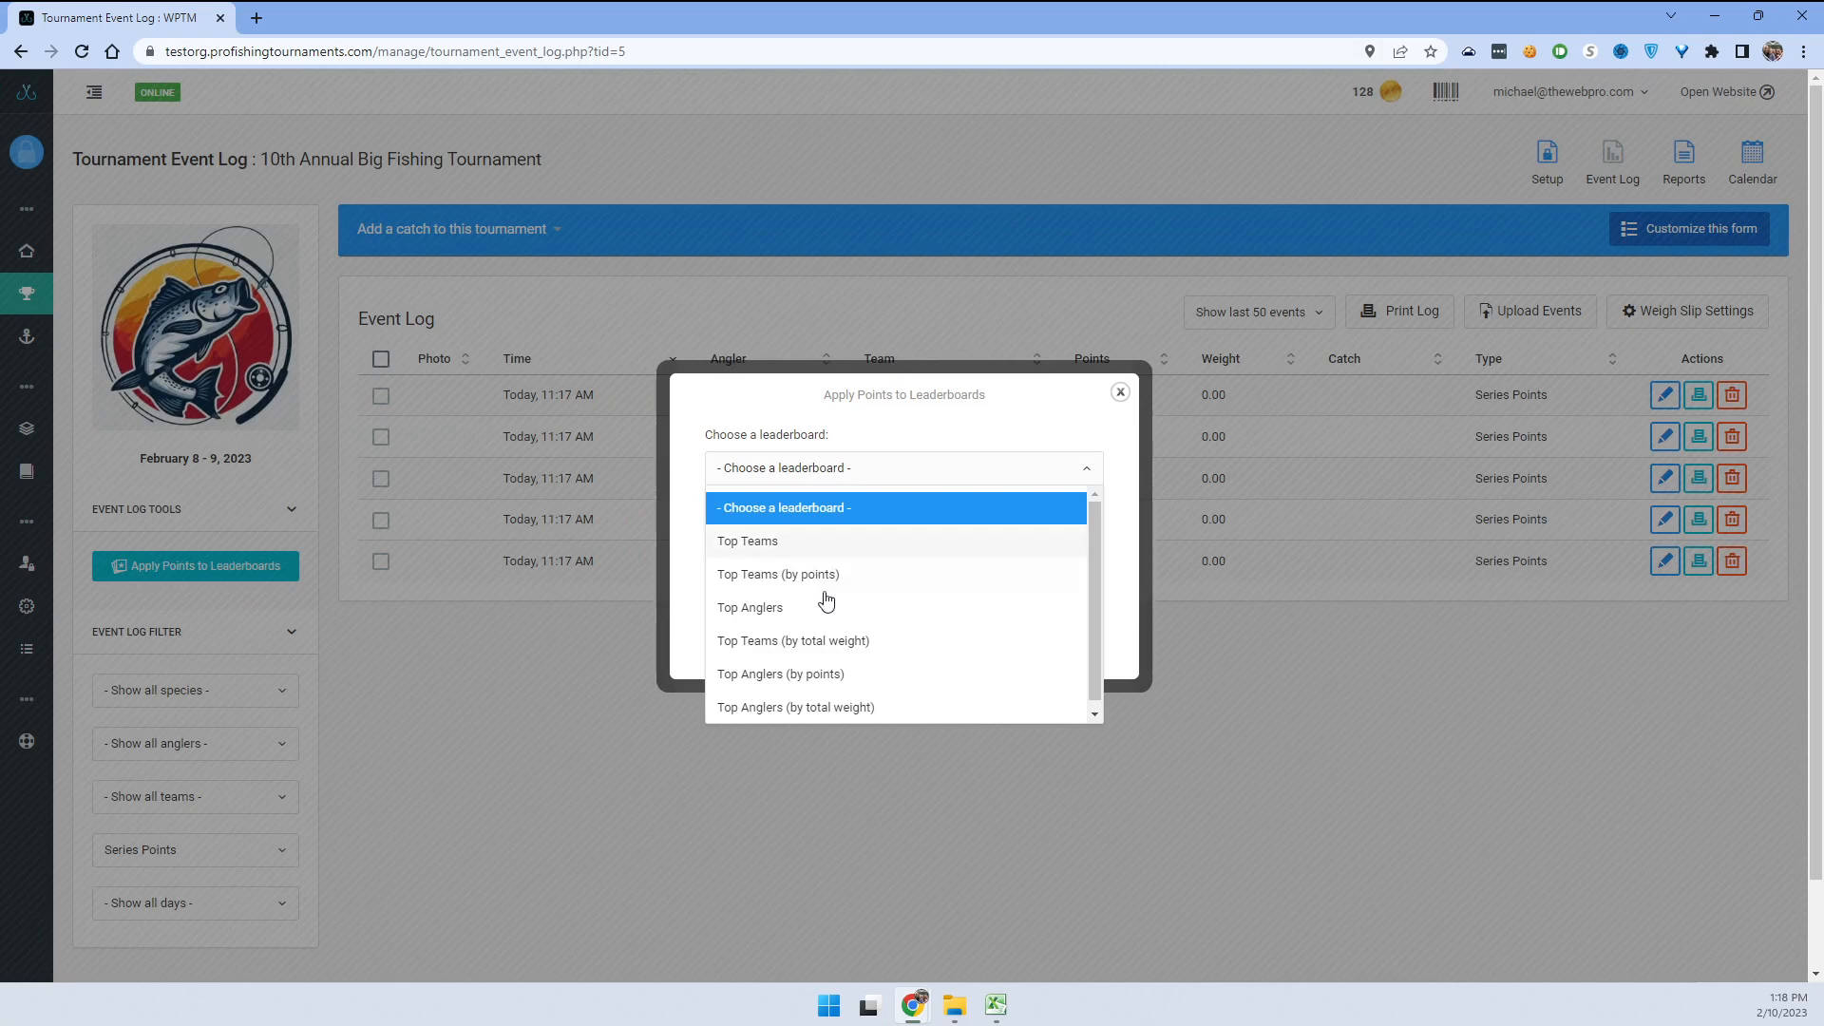
left_click(776, 708)
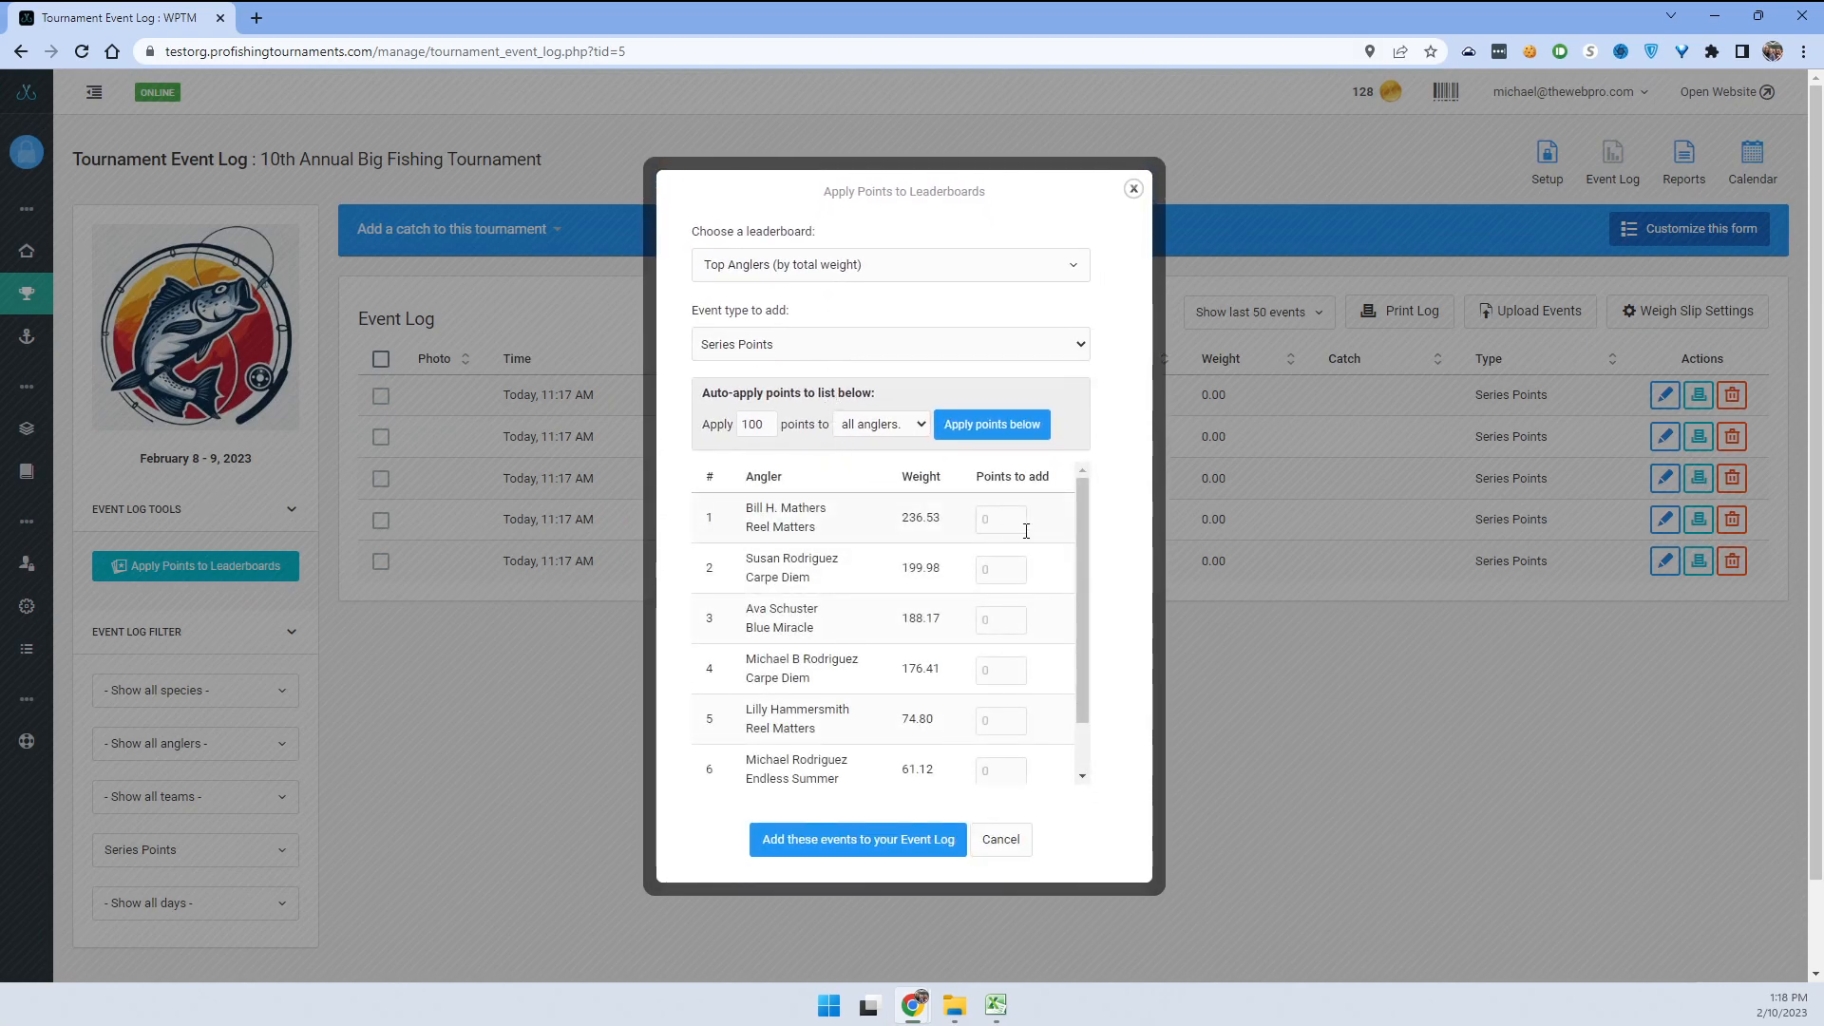
left_click_drag(1087, 528, 965, 485)
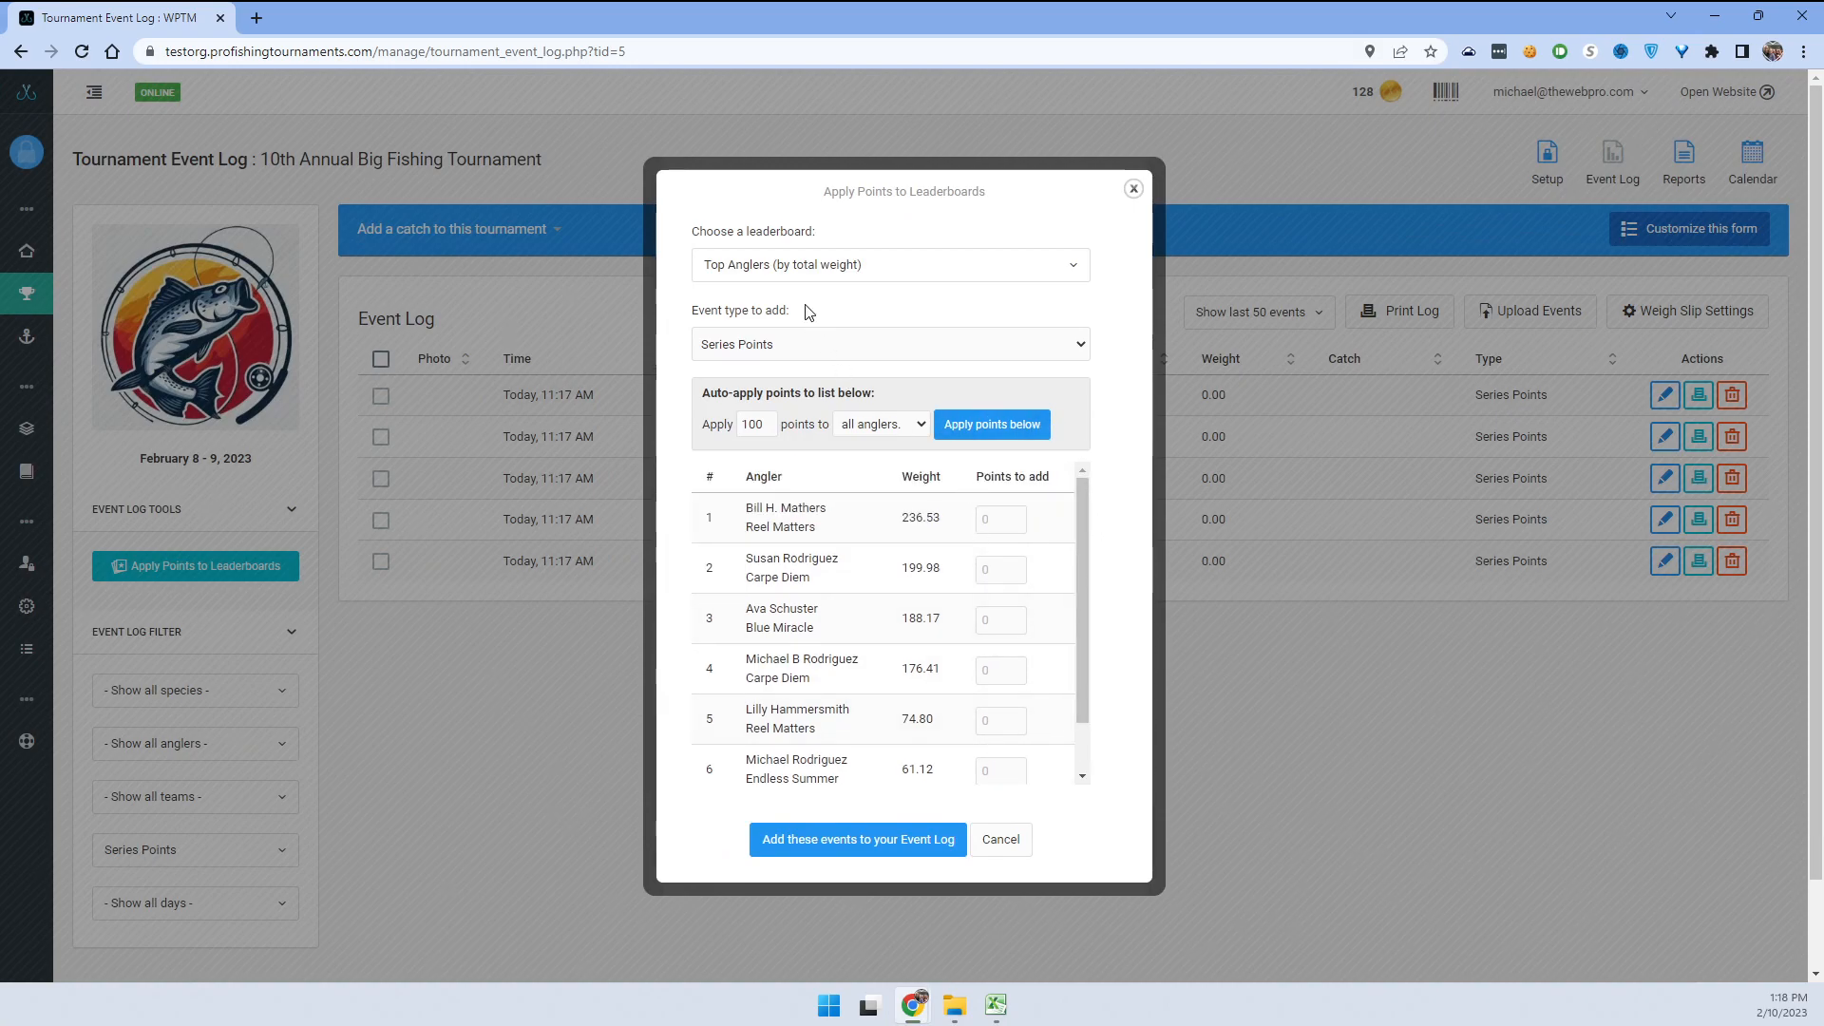
Try Top Teams (by total weight) with points going to each team's anglers, 100 counting down by 20 for all, and close without adding events.
left_click(782, 278)
left_click(780, 425)
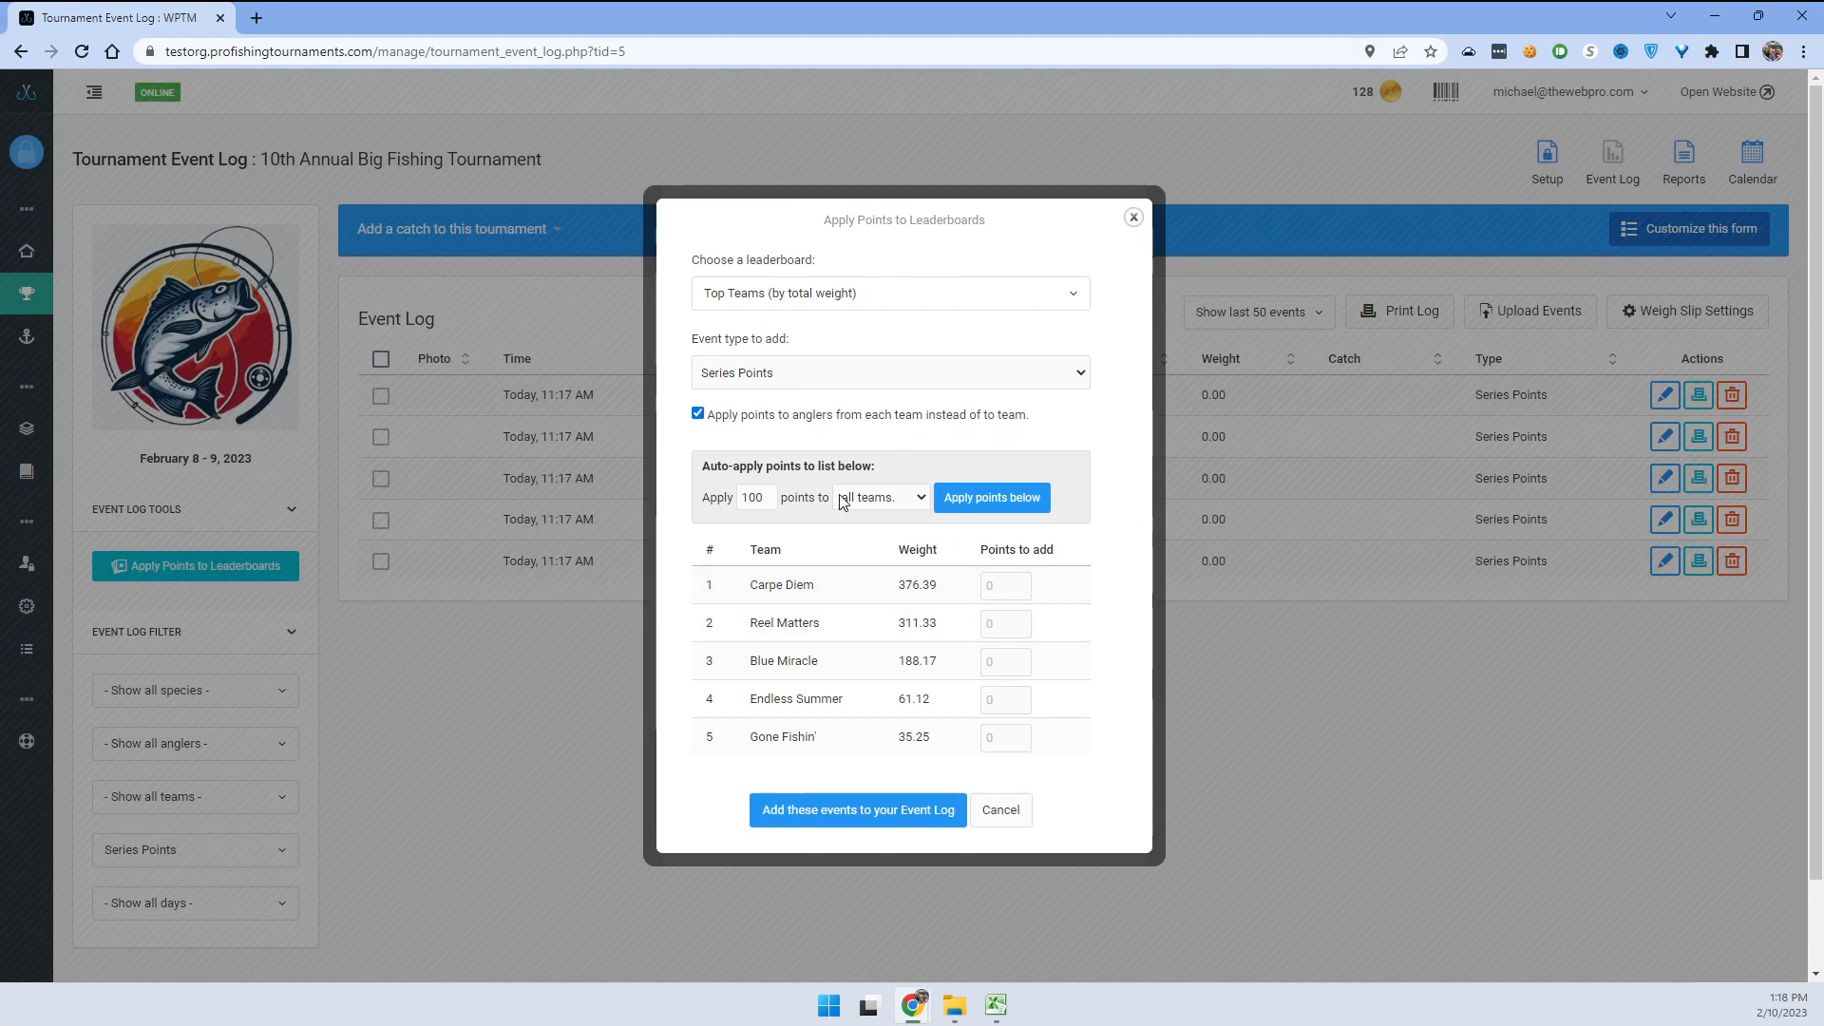
left_click(872, 498)
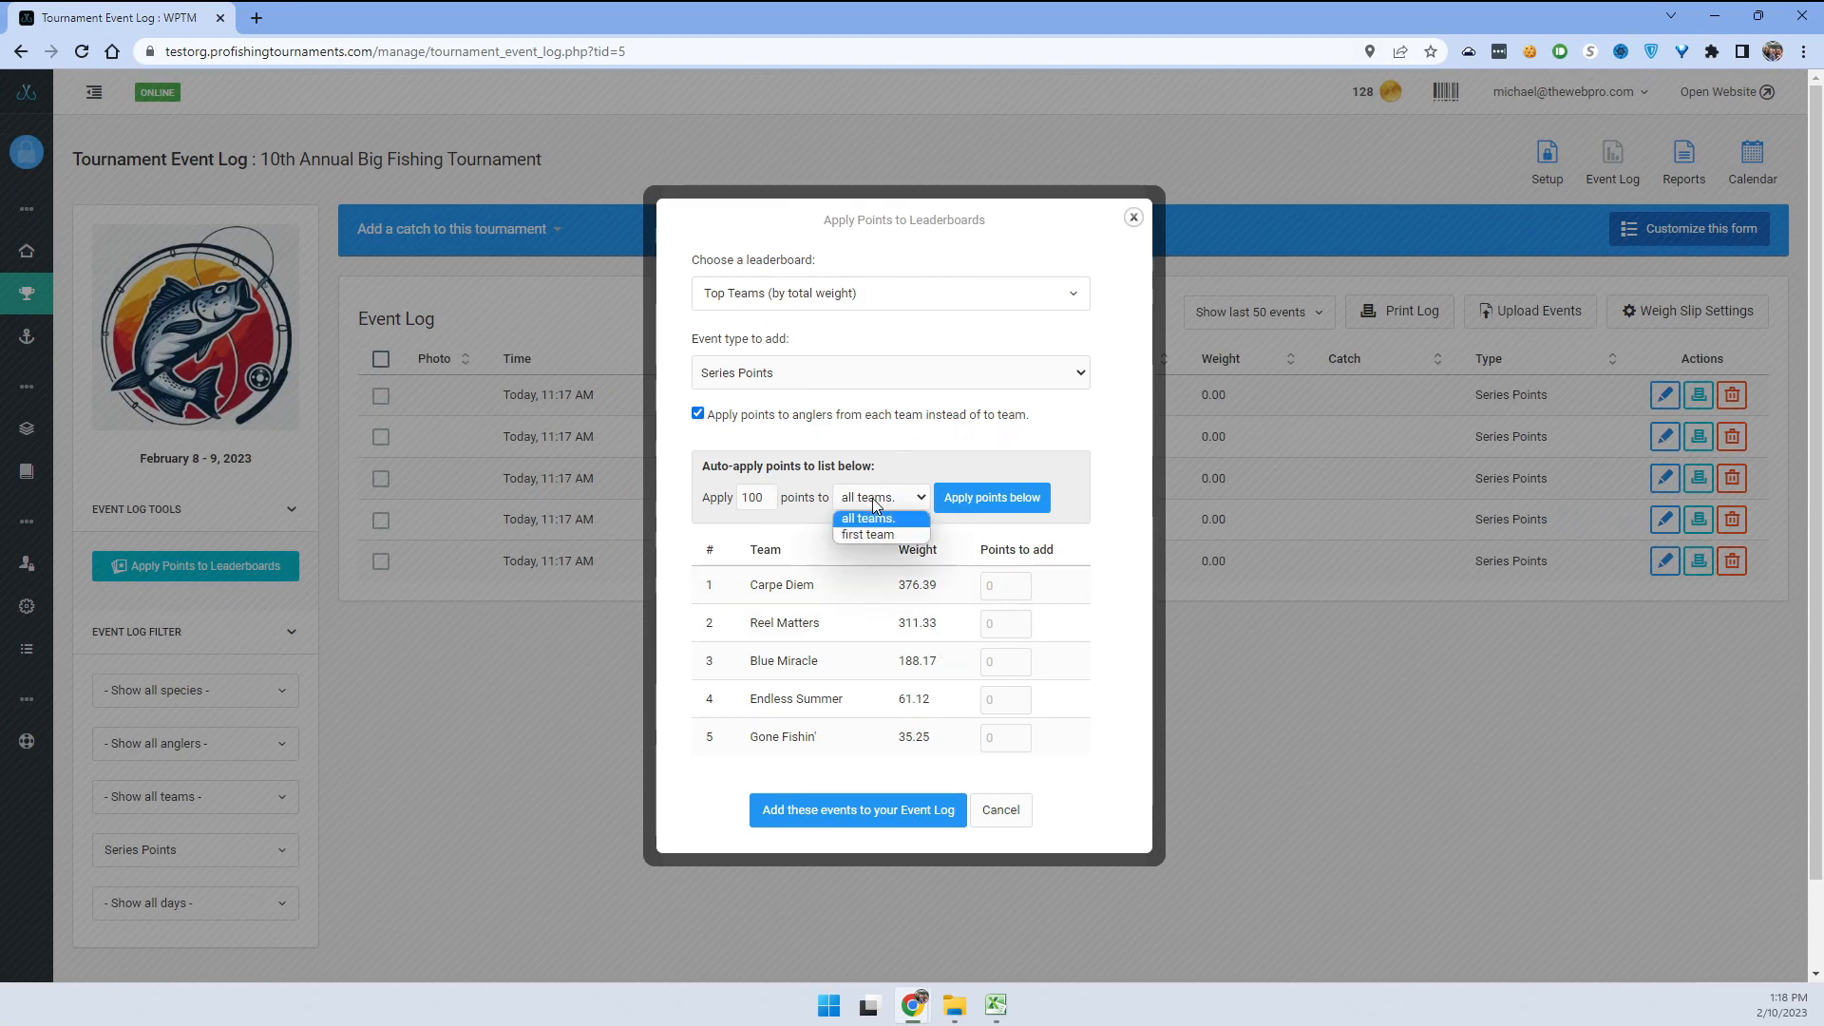
left_click(869, 524)
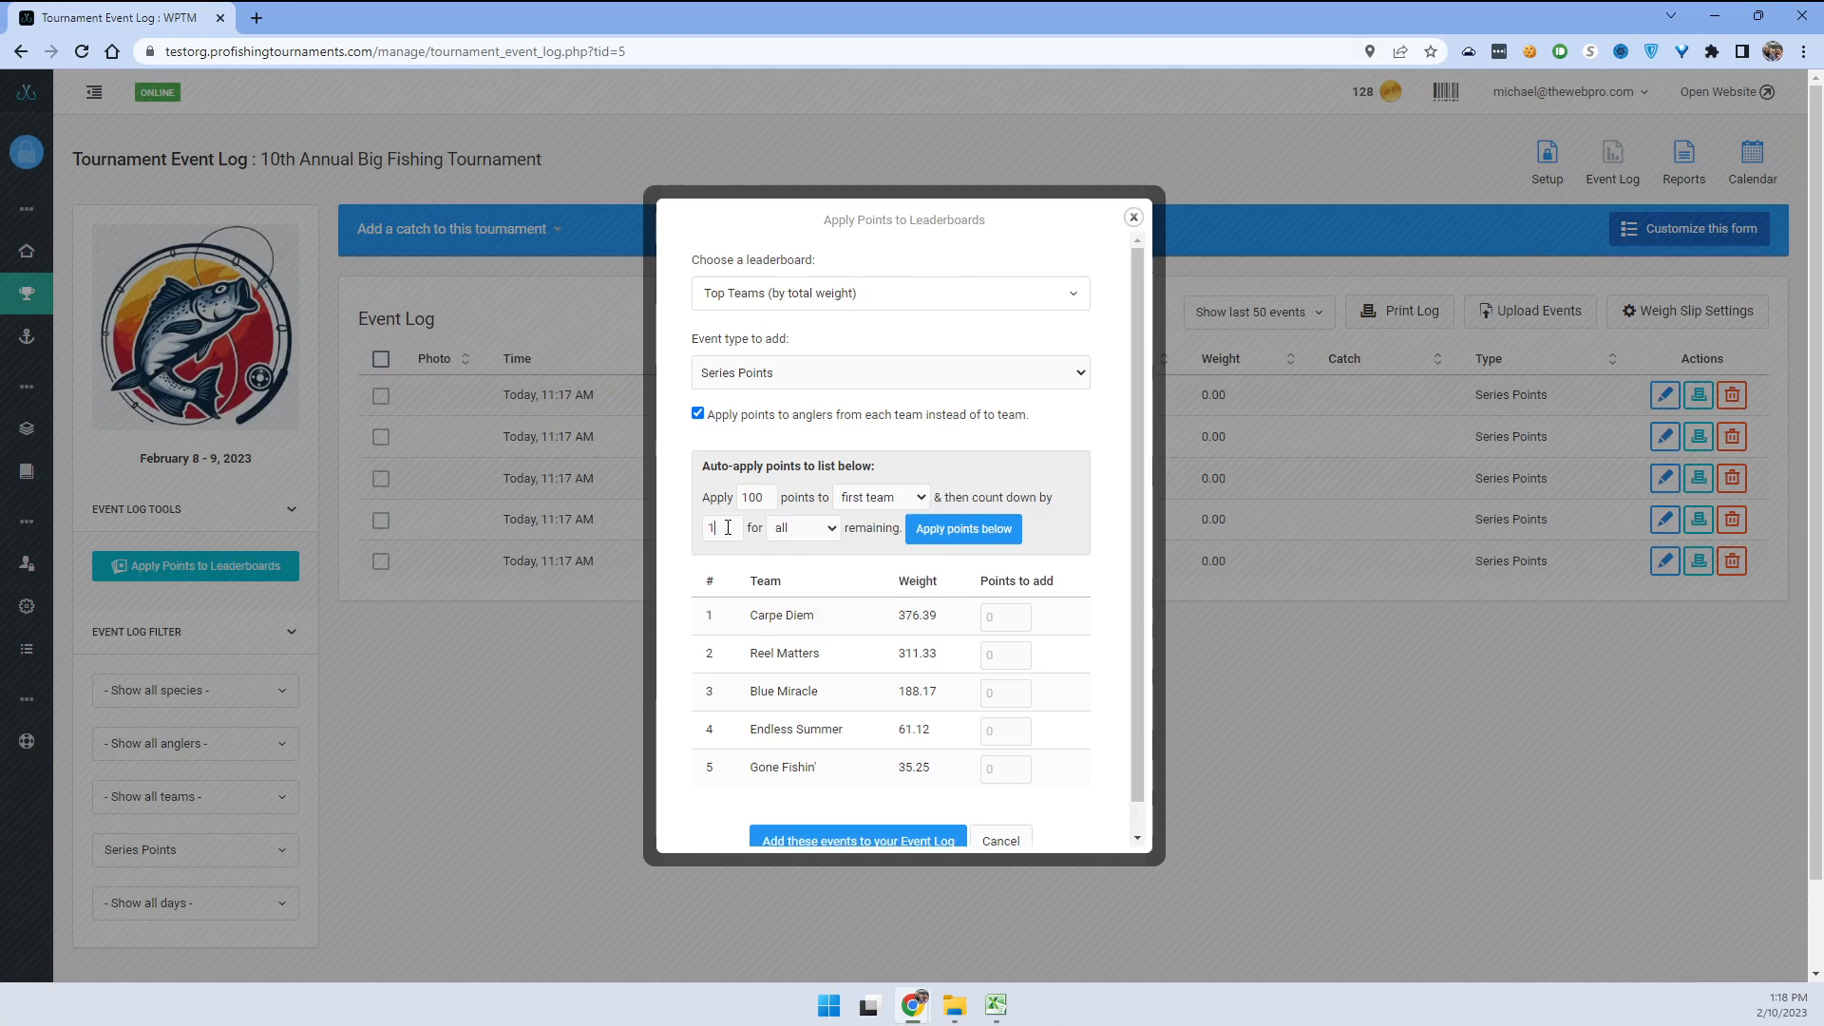
type("20")
left_click(923, 534)
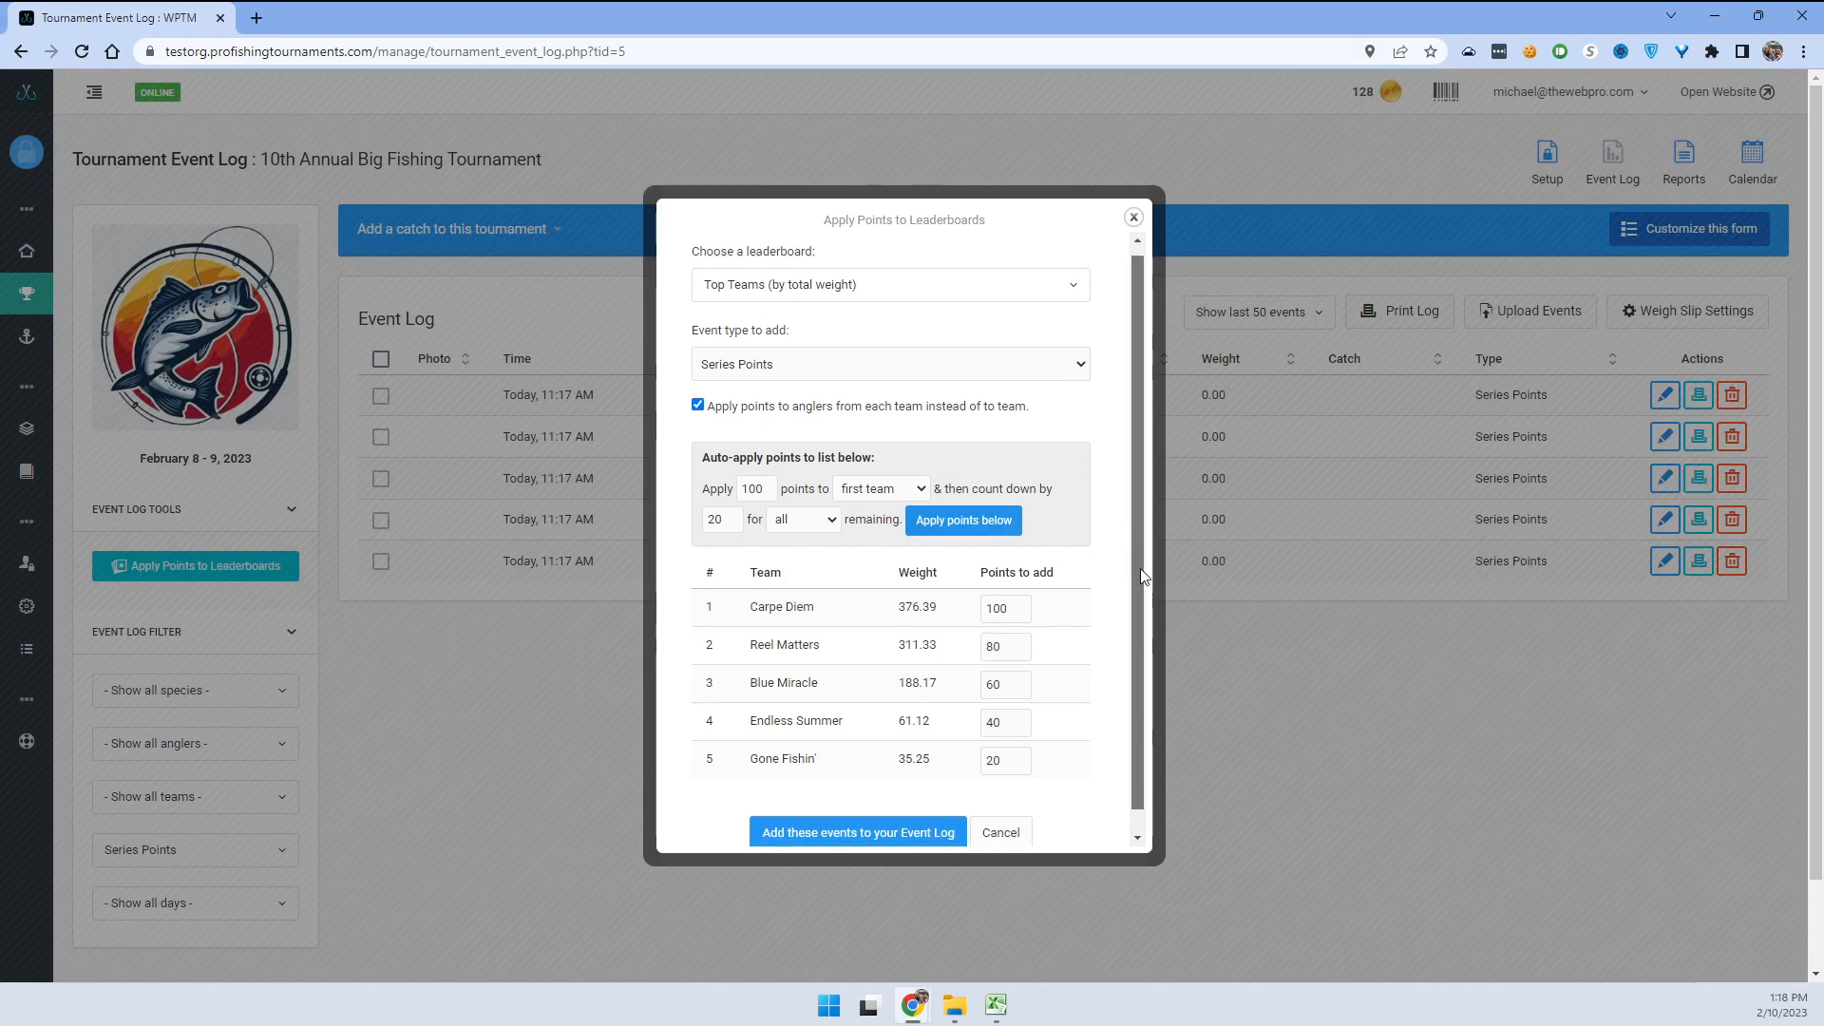
scroll(1073, 580, "down", 1)
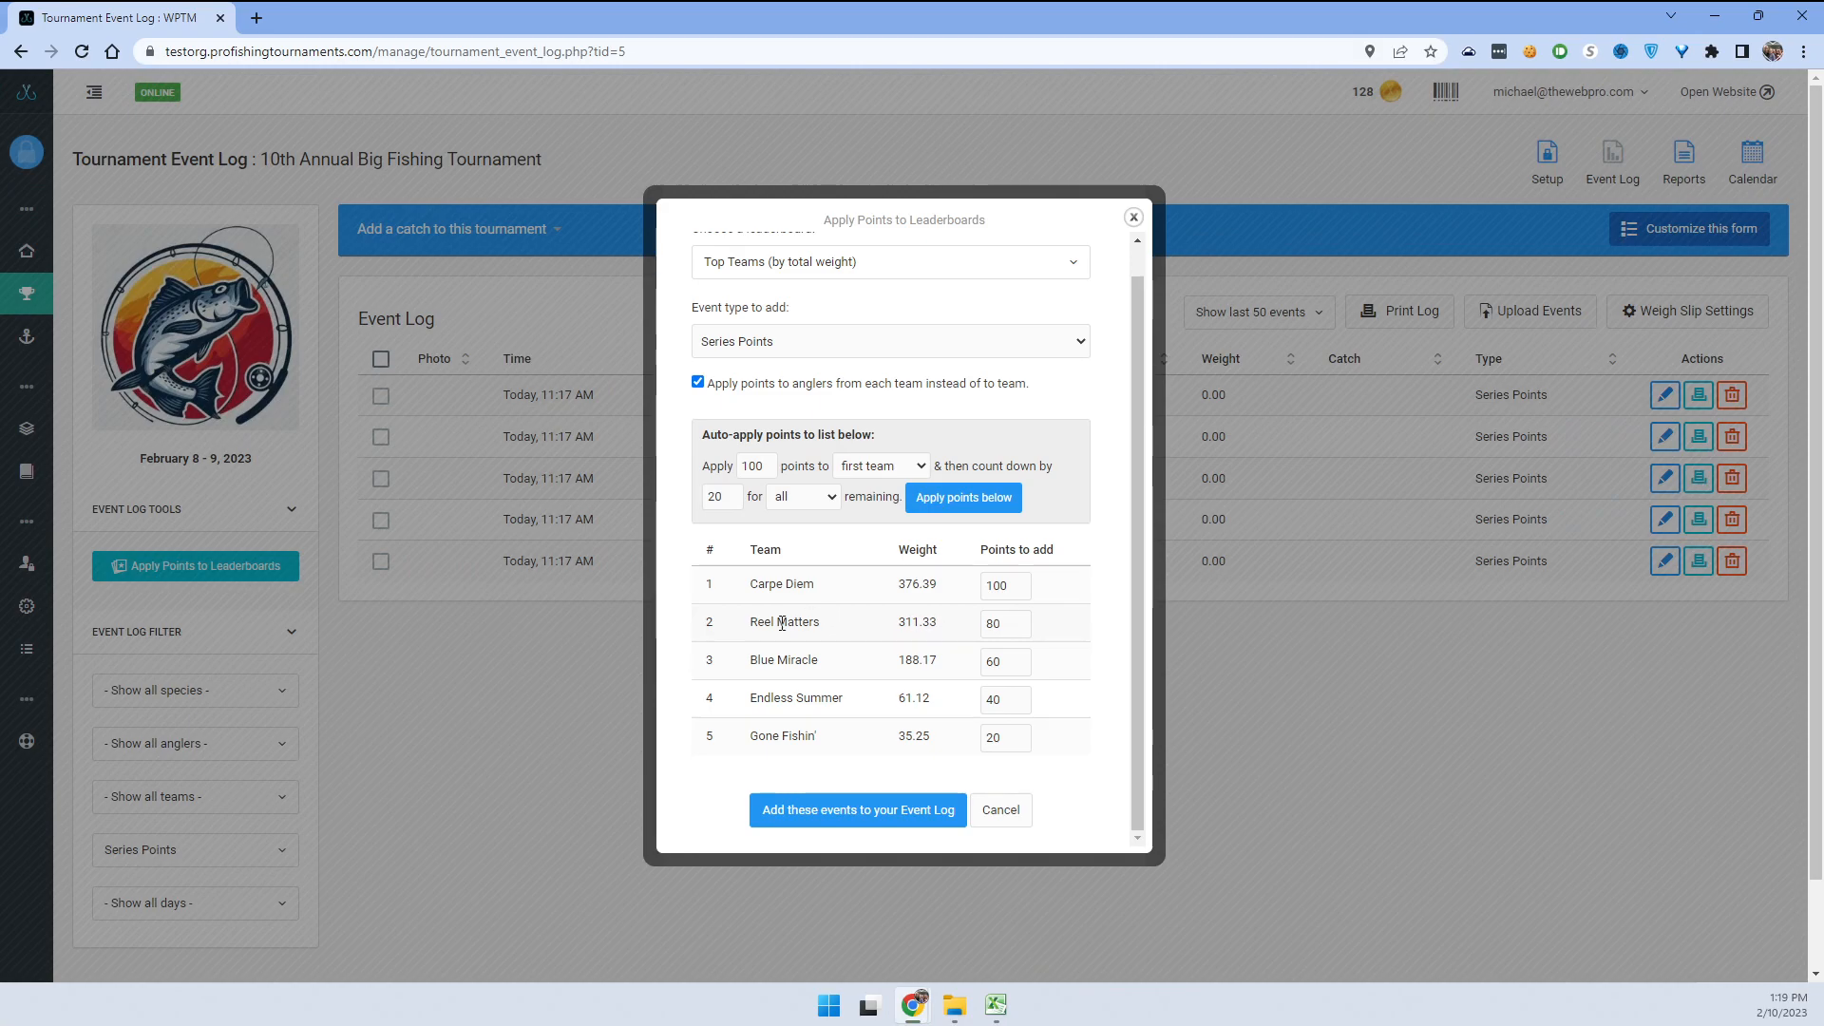
scroll(1137, 655, "up", 2)
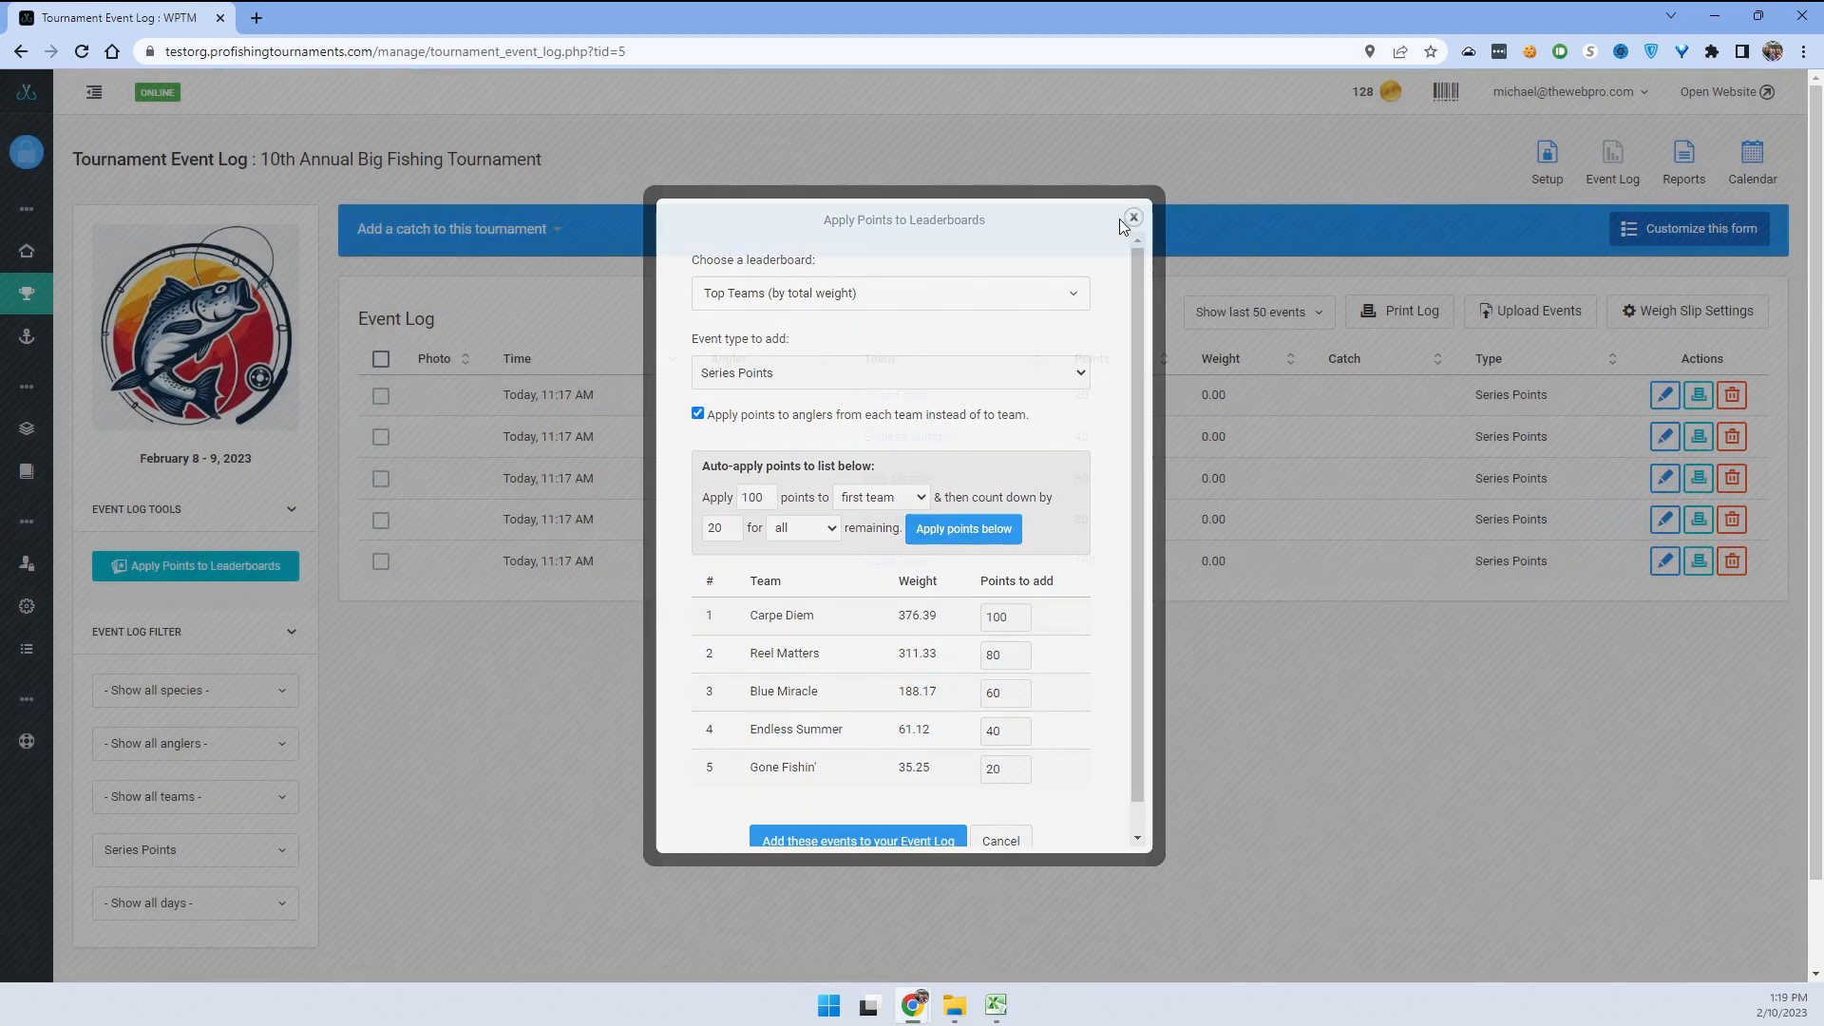
left_click(1132, 220)
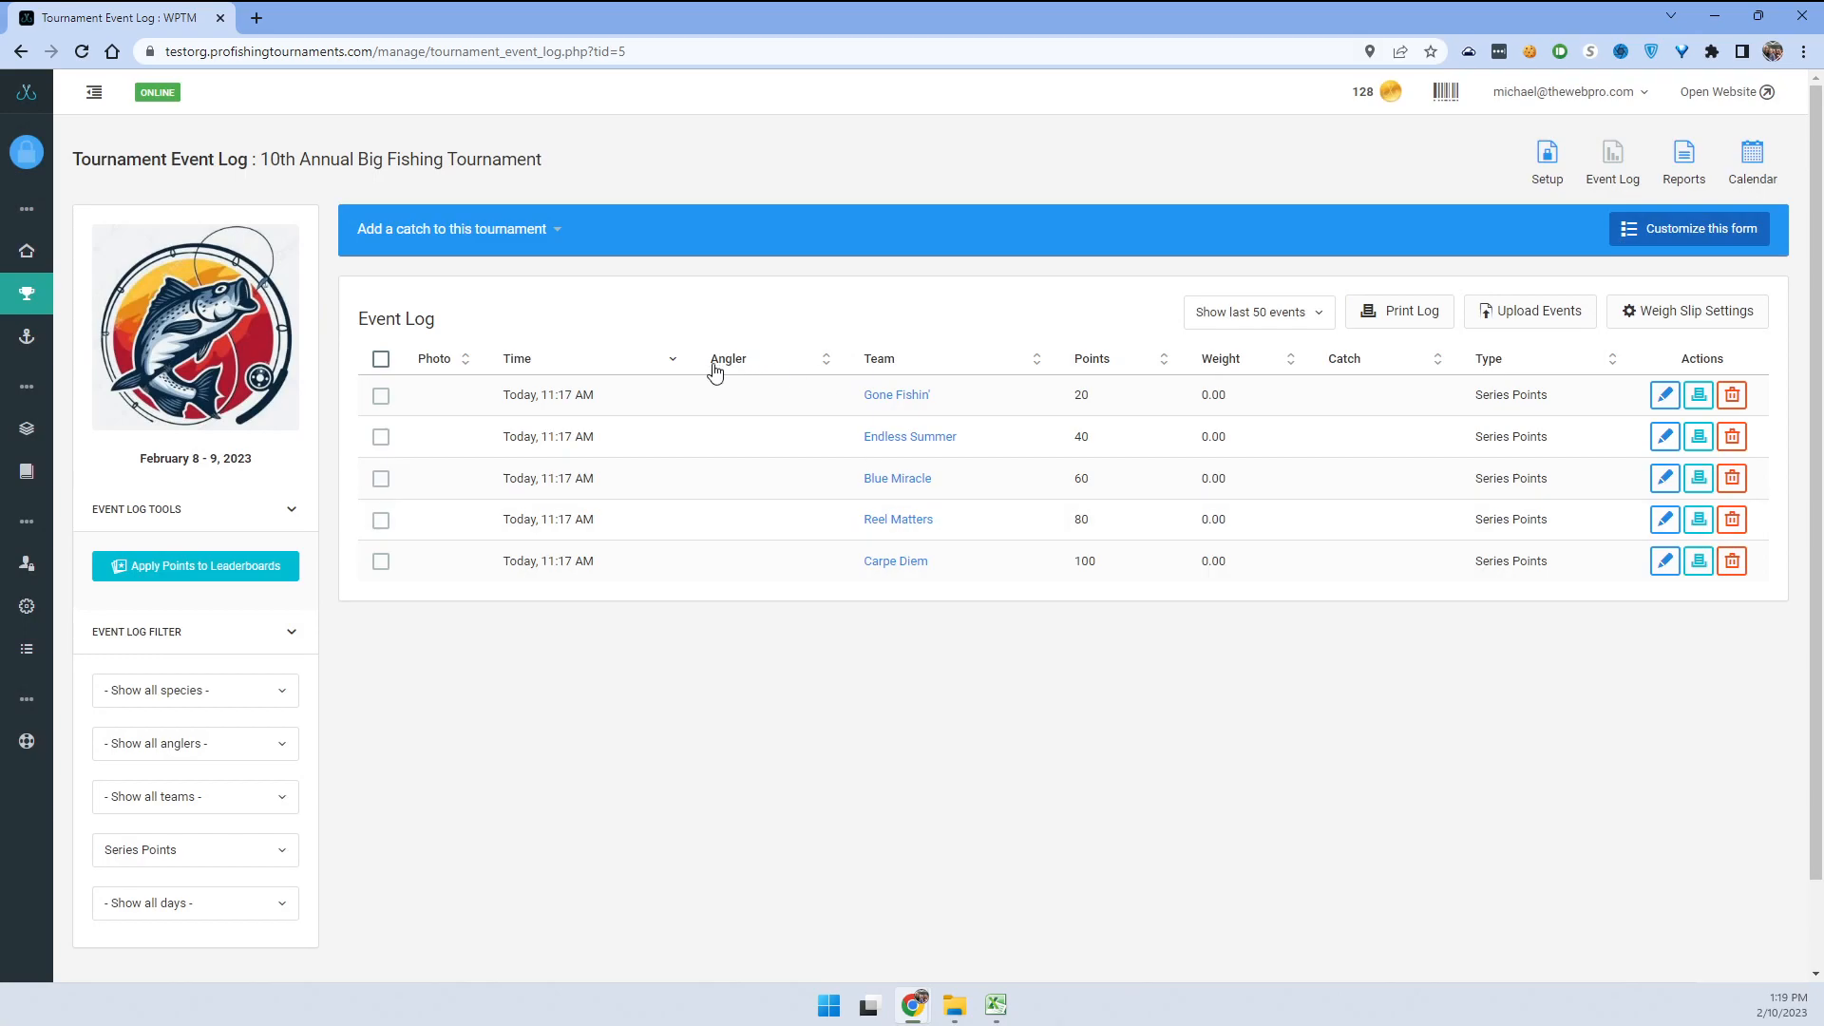
Expand the form for adding a catch and set its event type to Series Points.
left_click(508, 246)
left_click(444, 291)
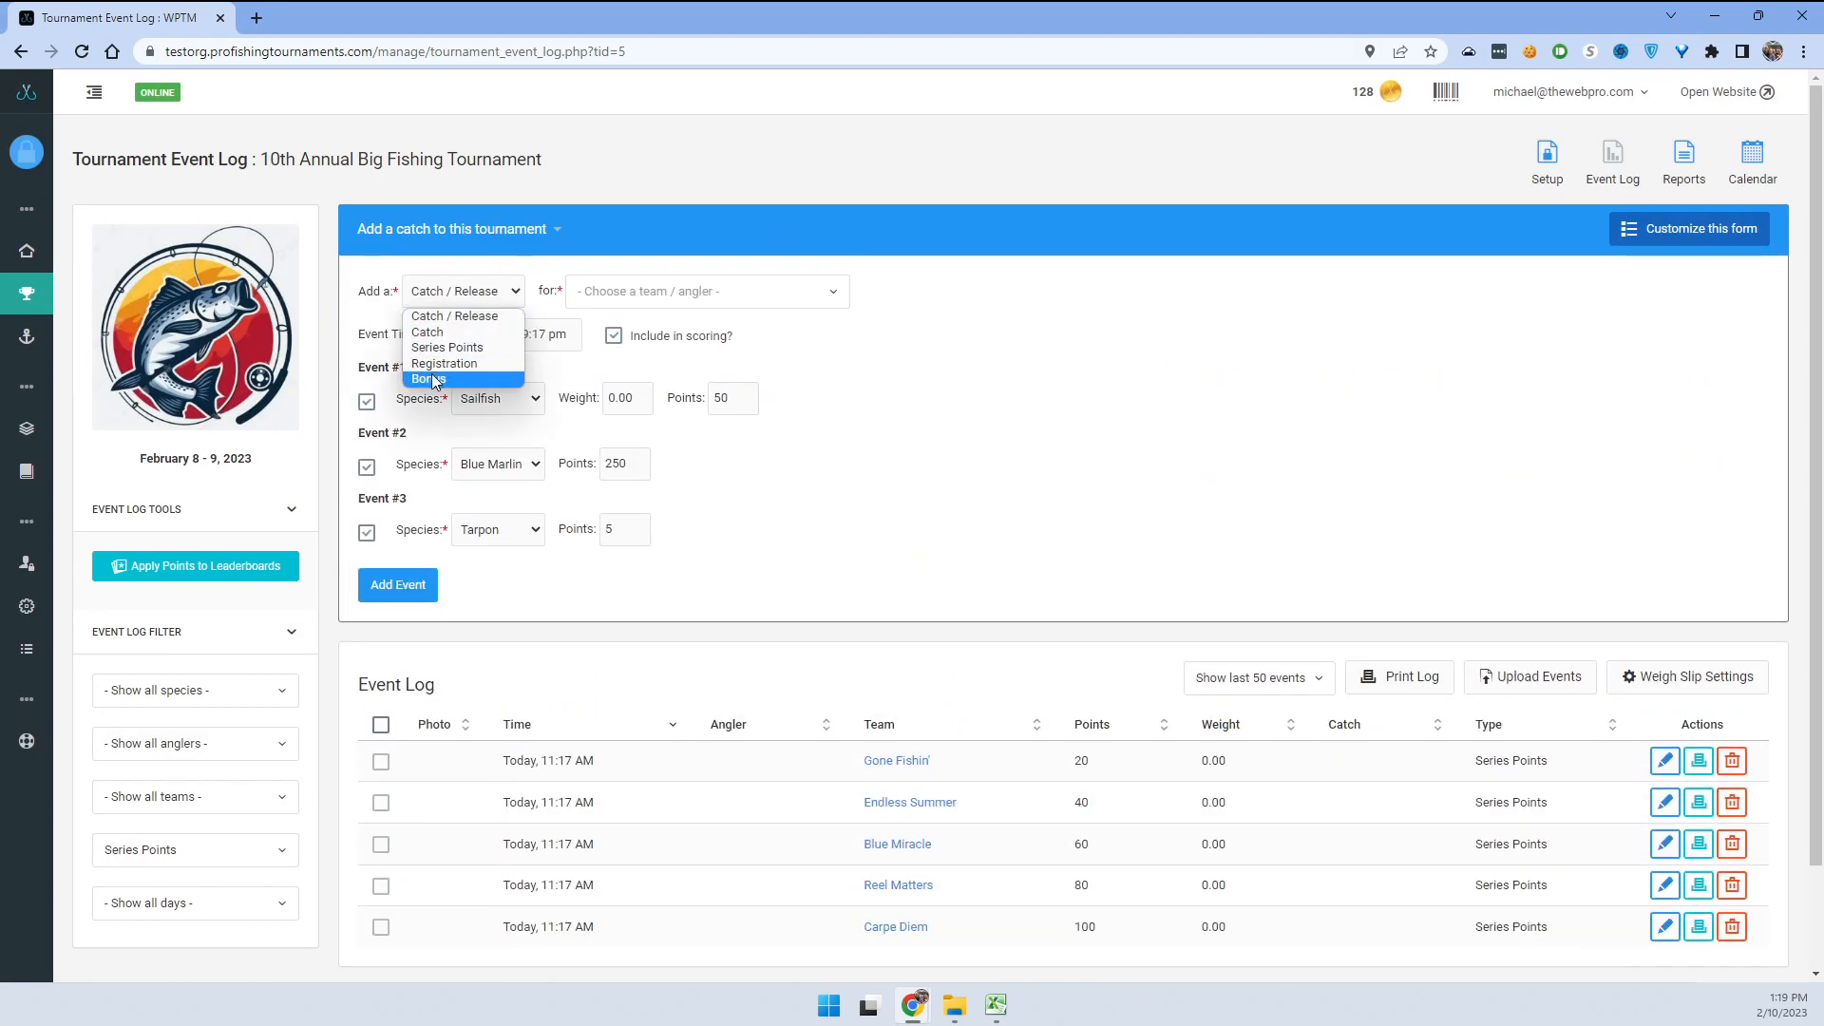
left_click(442, 348)
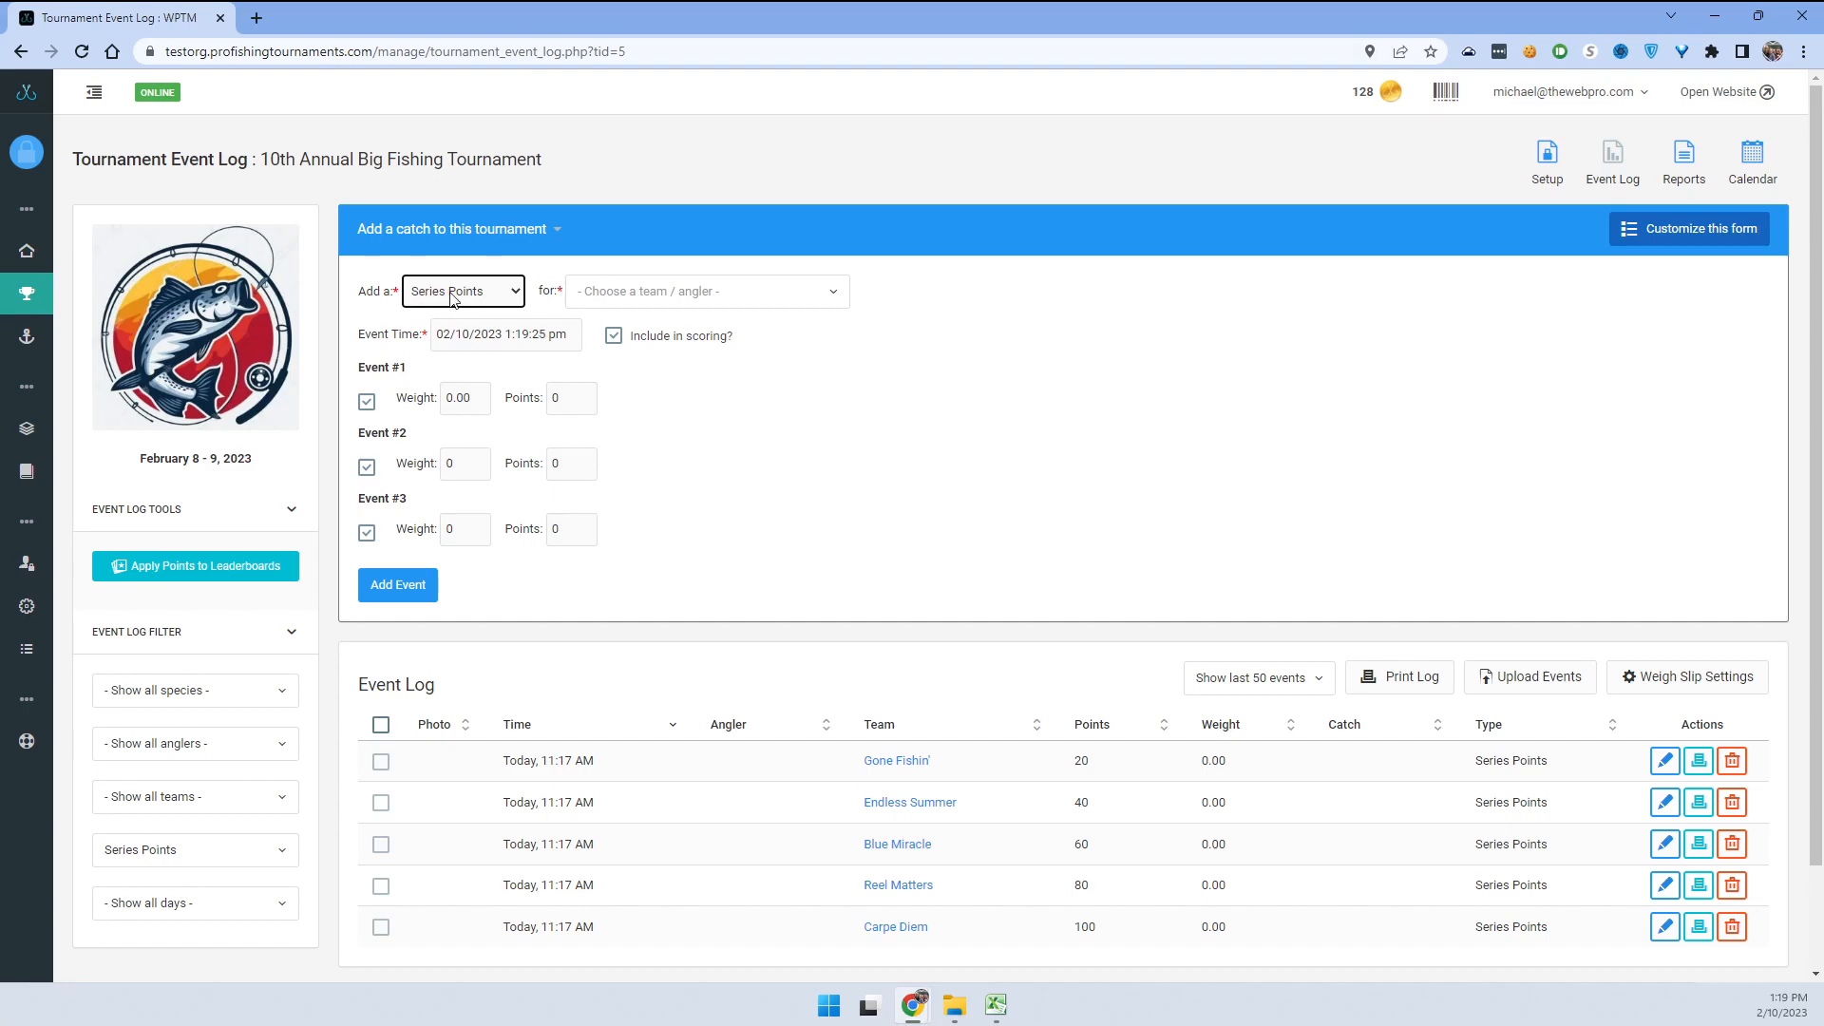
Start a new event type in the event types list, with Captains Points as both its event type name and report name.
mouse_move(26, 299)
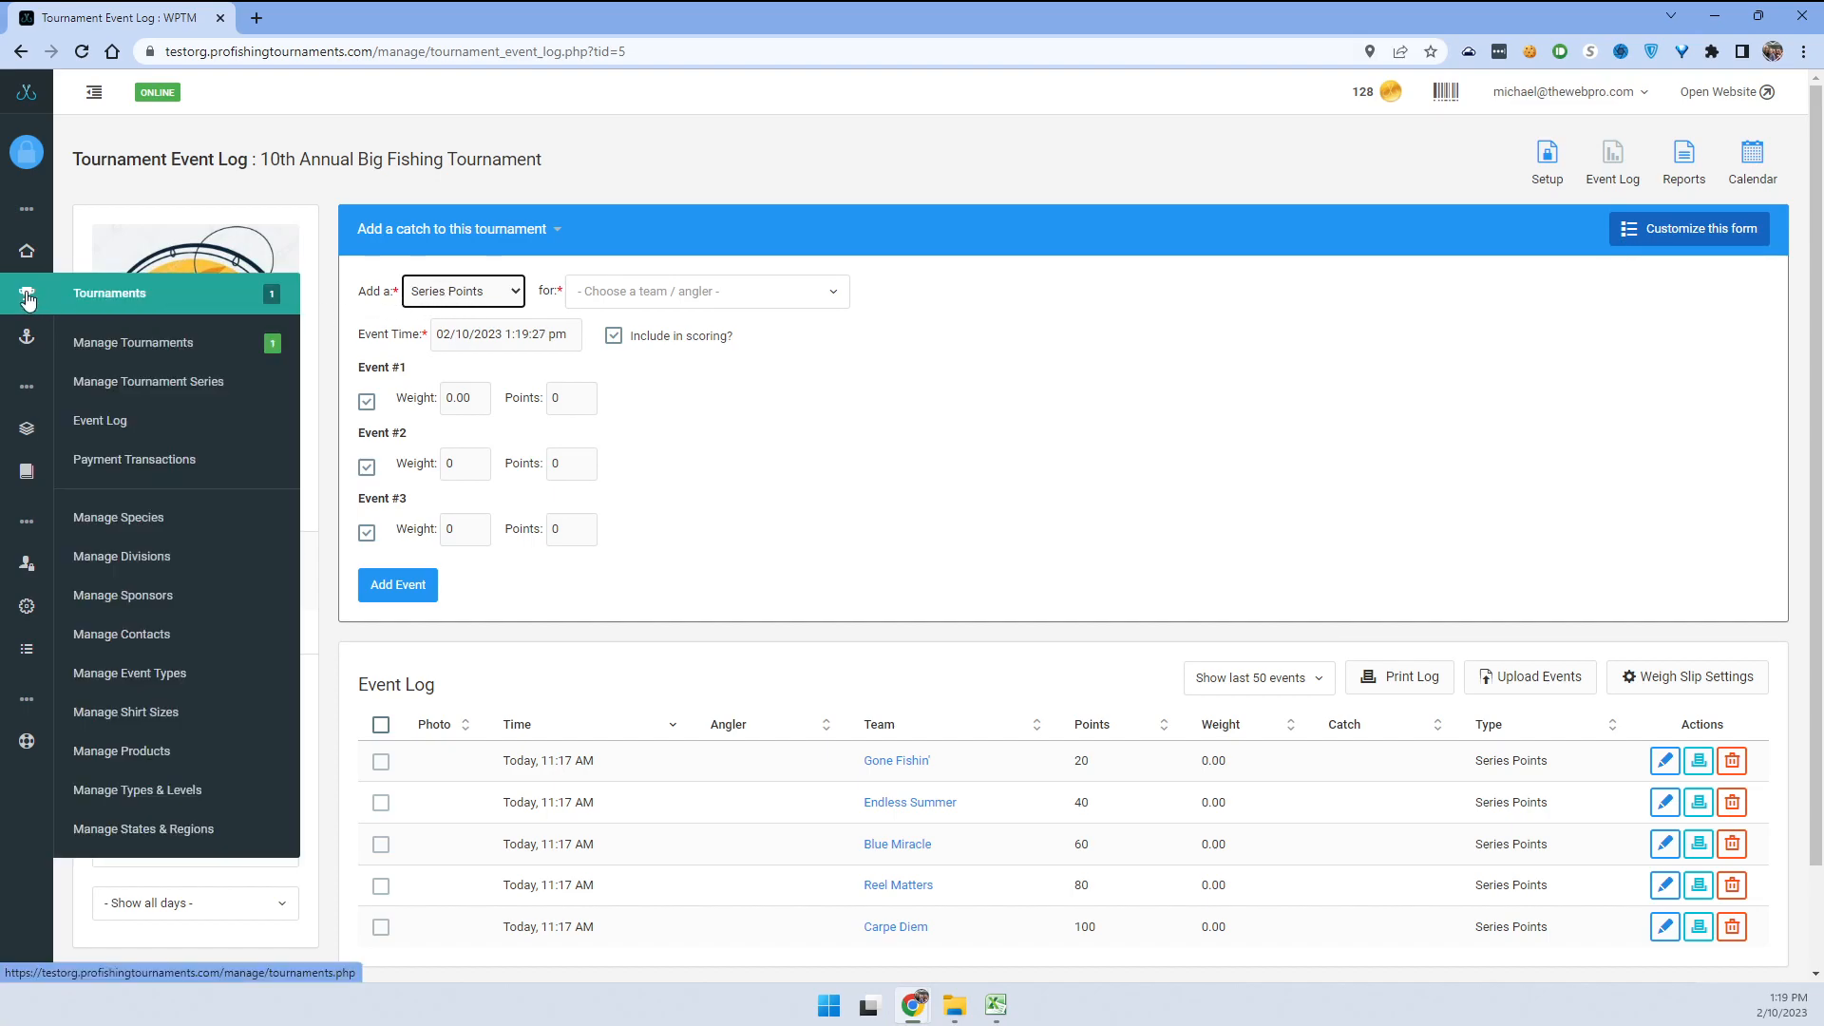
left_click(122, 674)
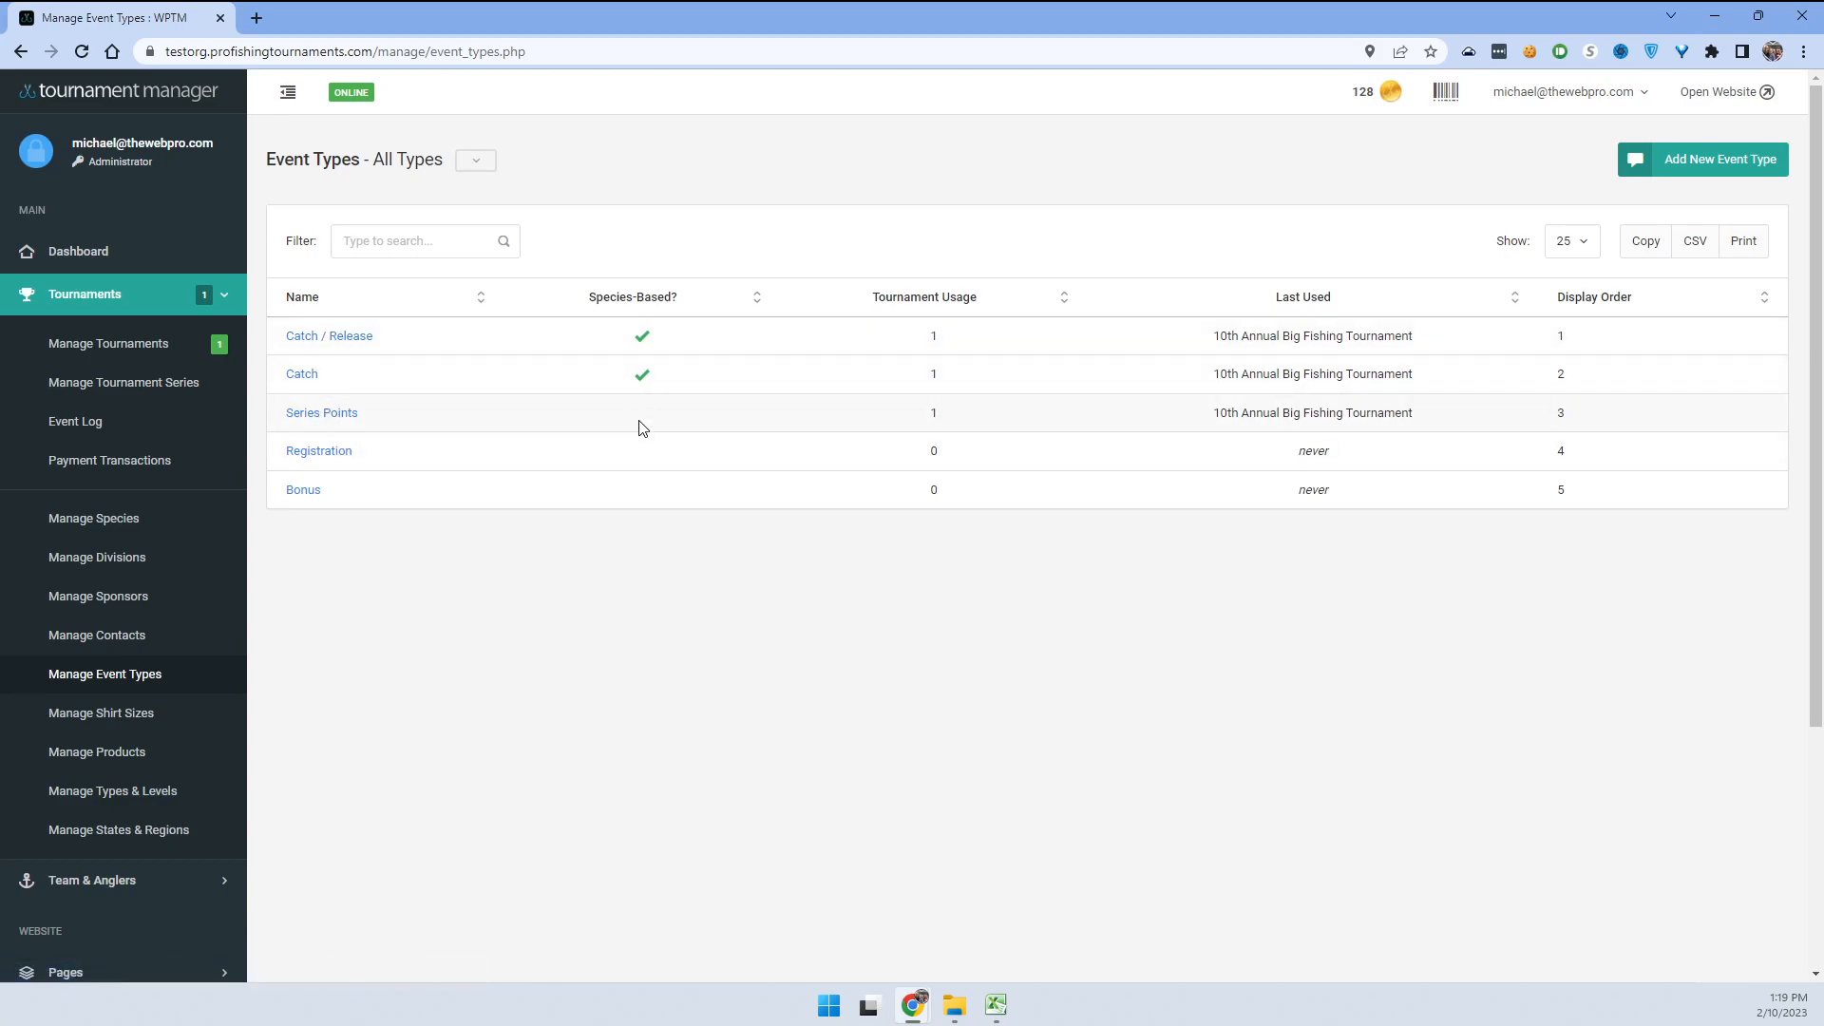
left_click(1711, 162)
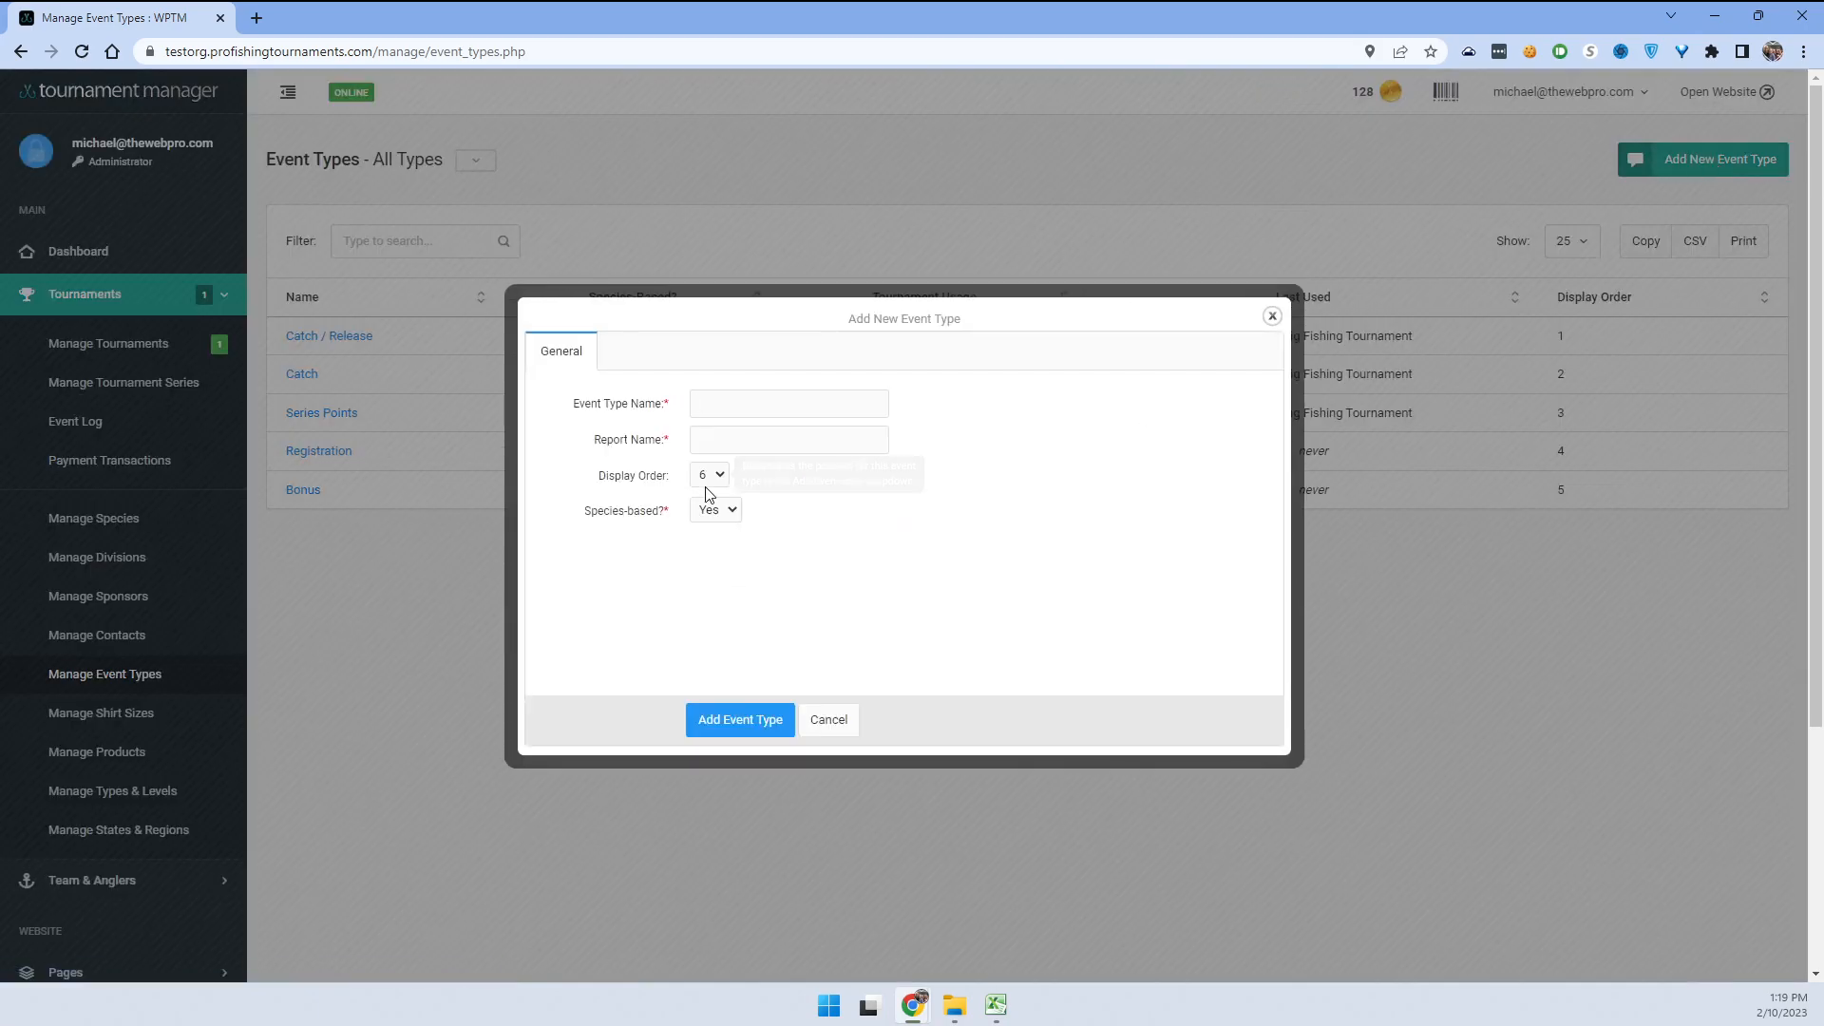
type("Captinas")
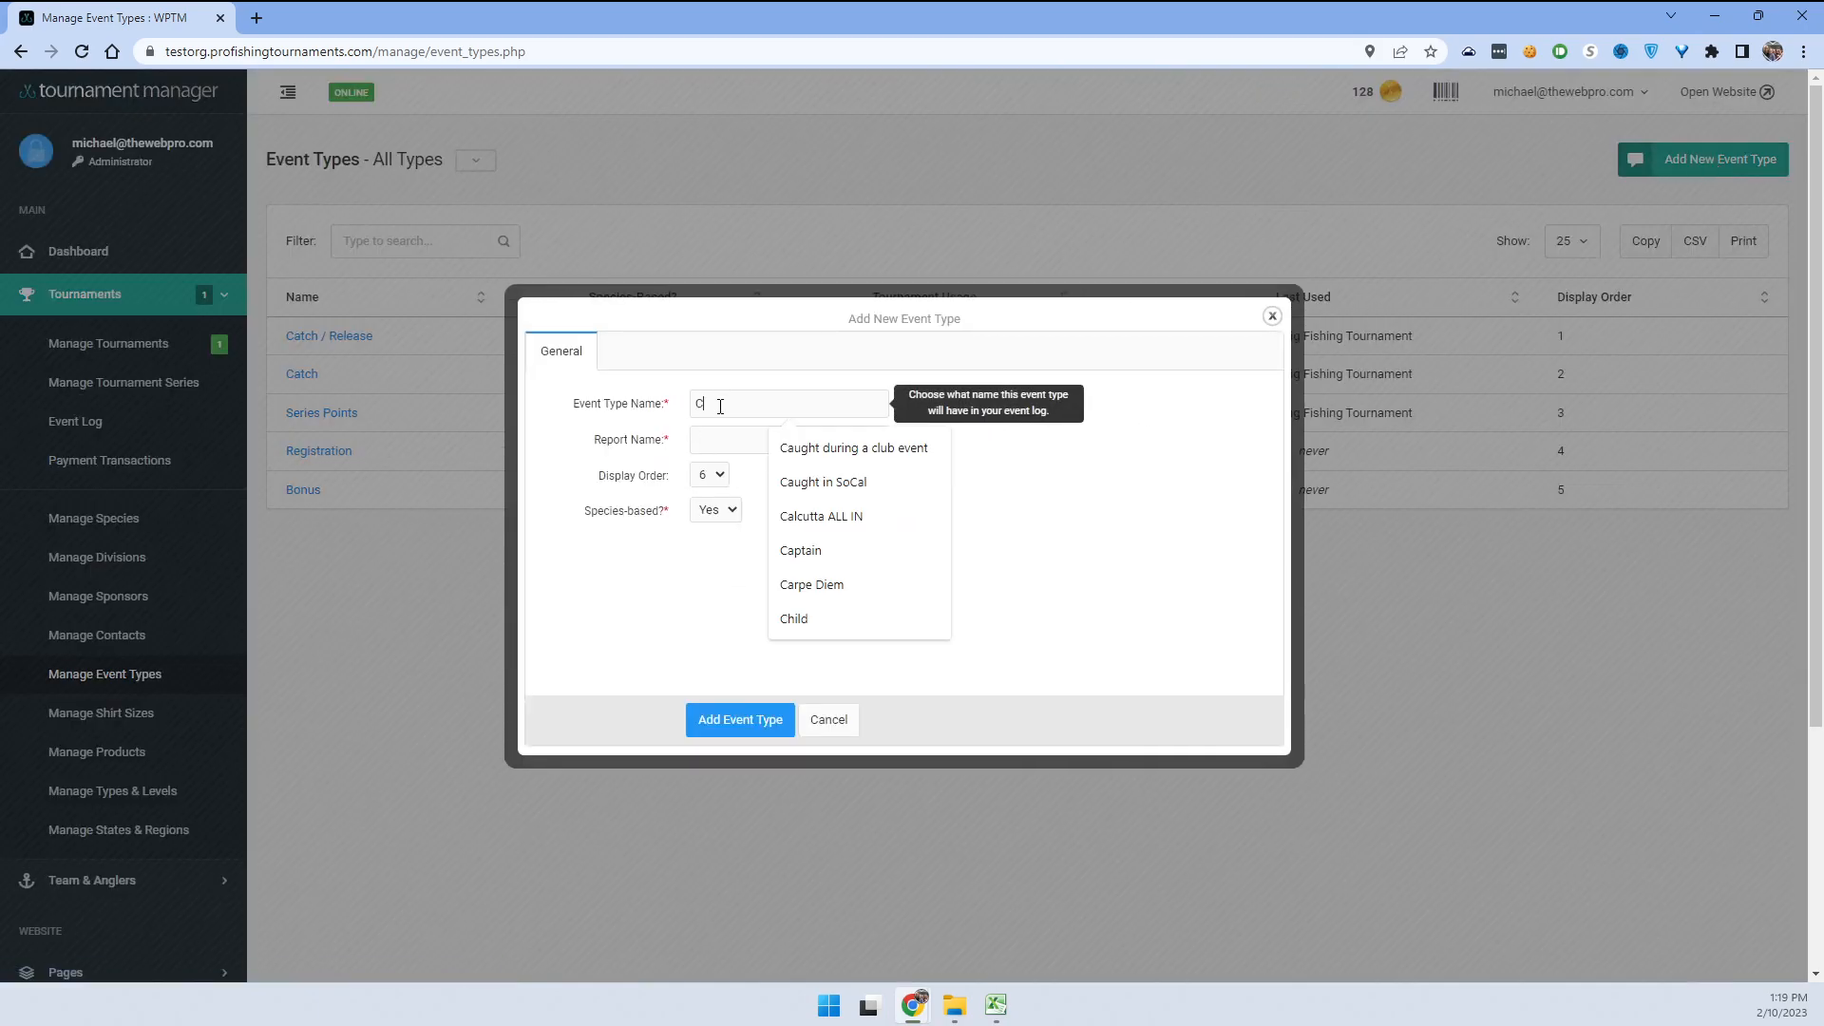
key("BackSpace")
key("BackSpace")
type("ains Points")
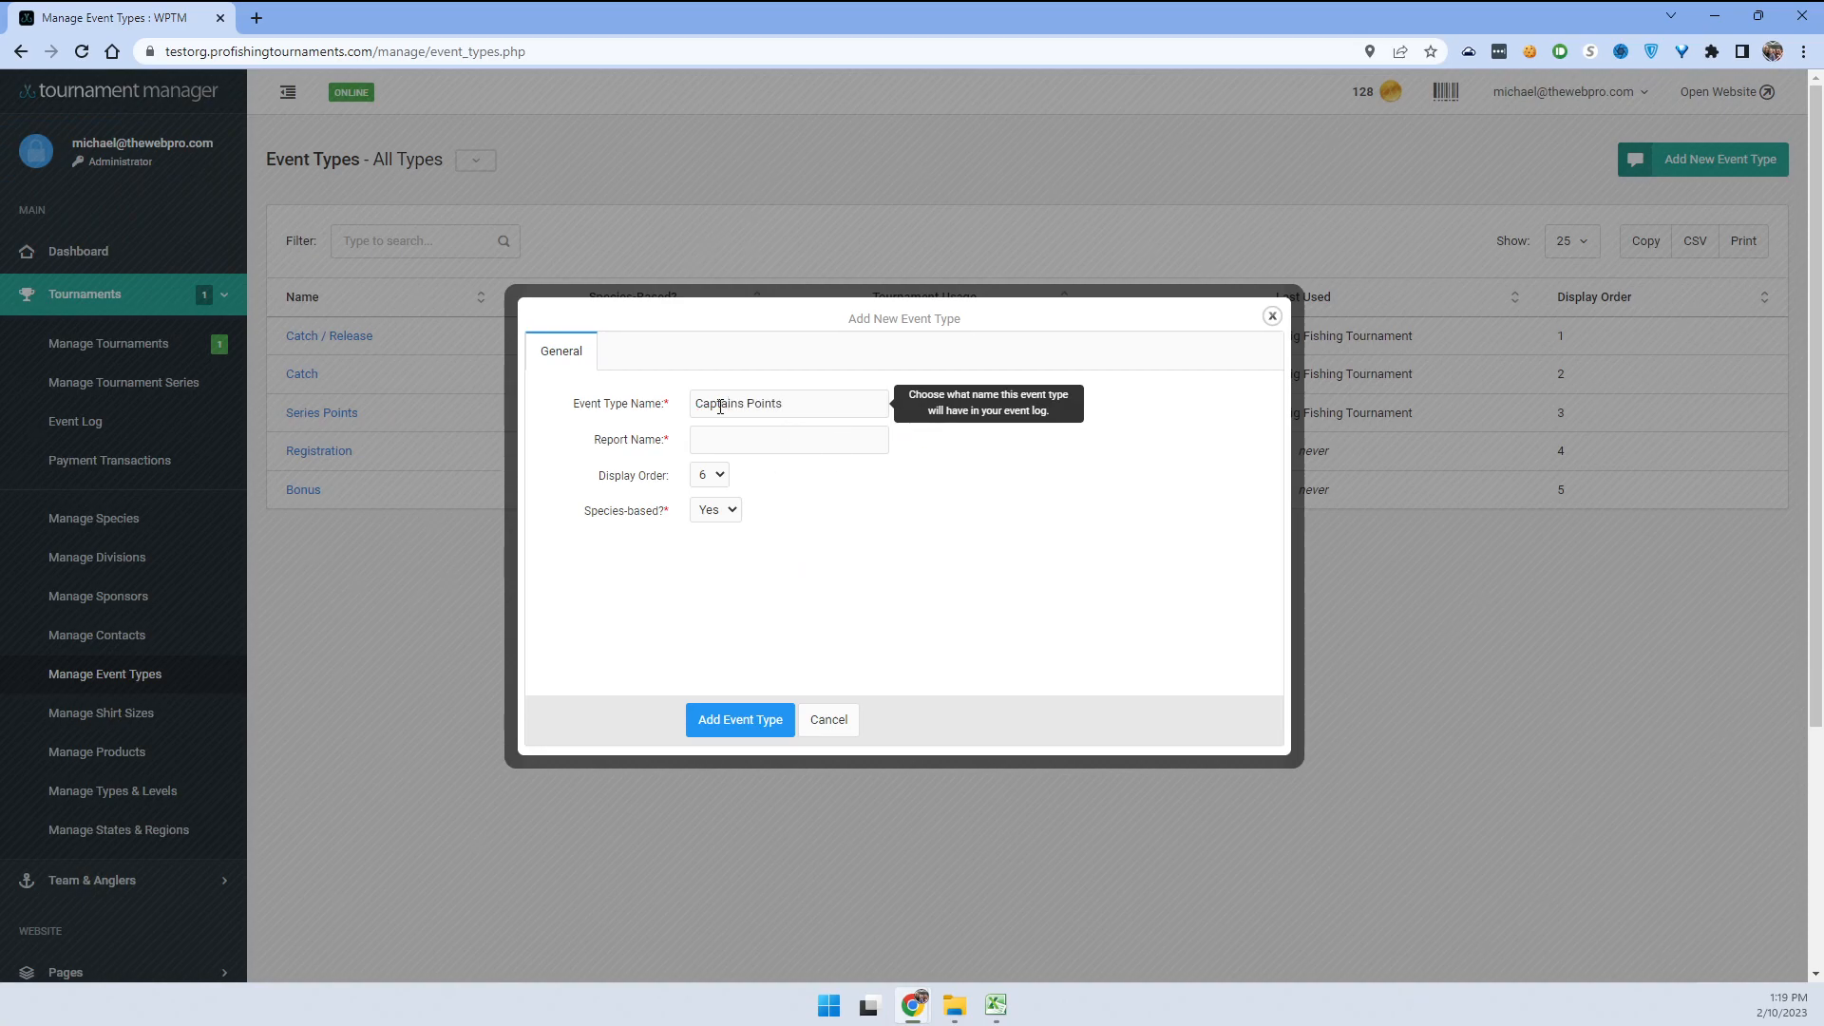
key("ctrl+a")
key("ctrl+c")
key("Tab")
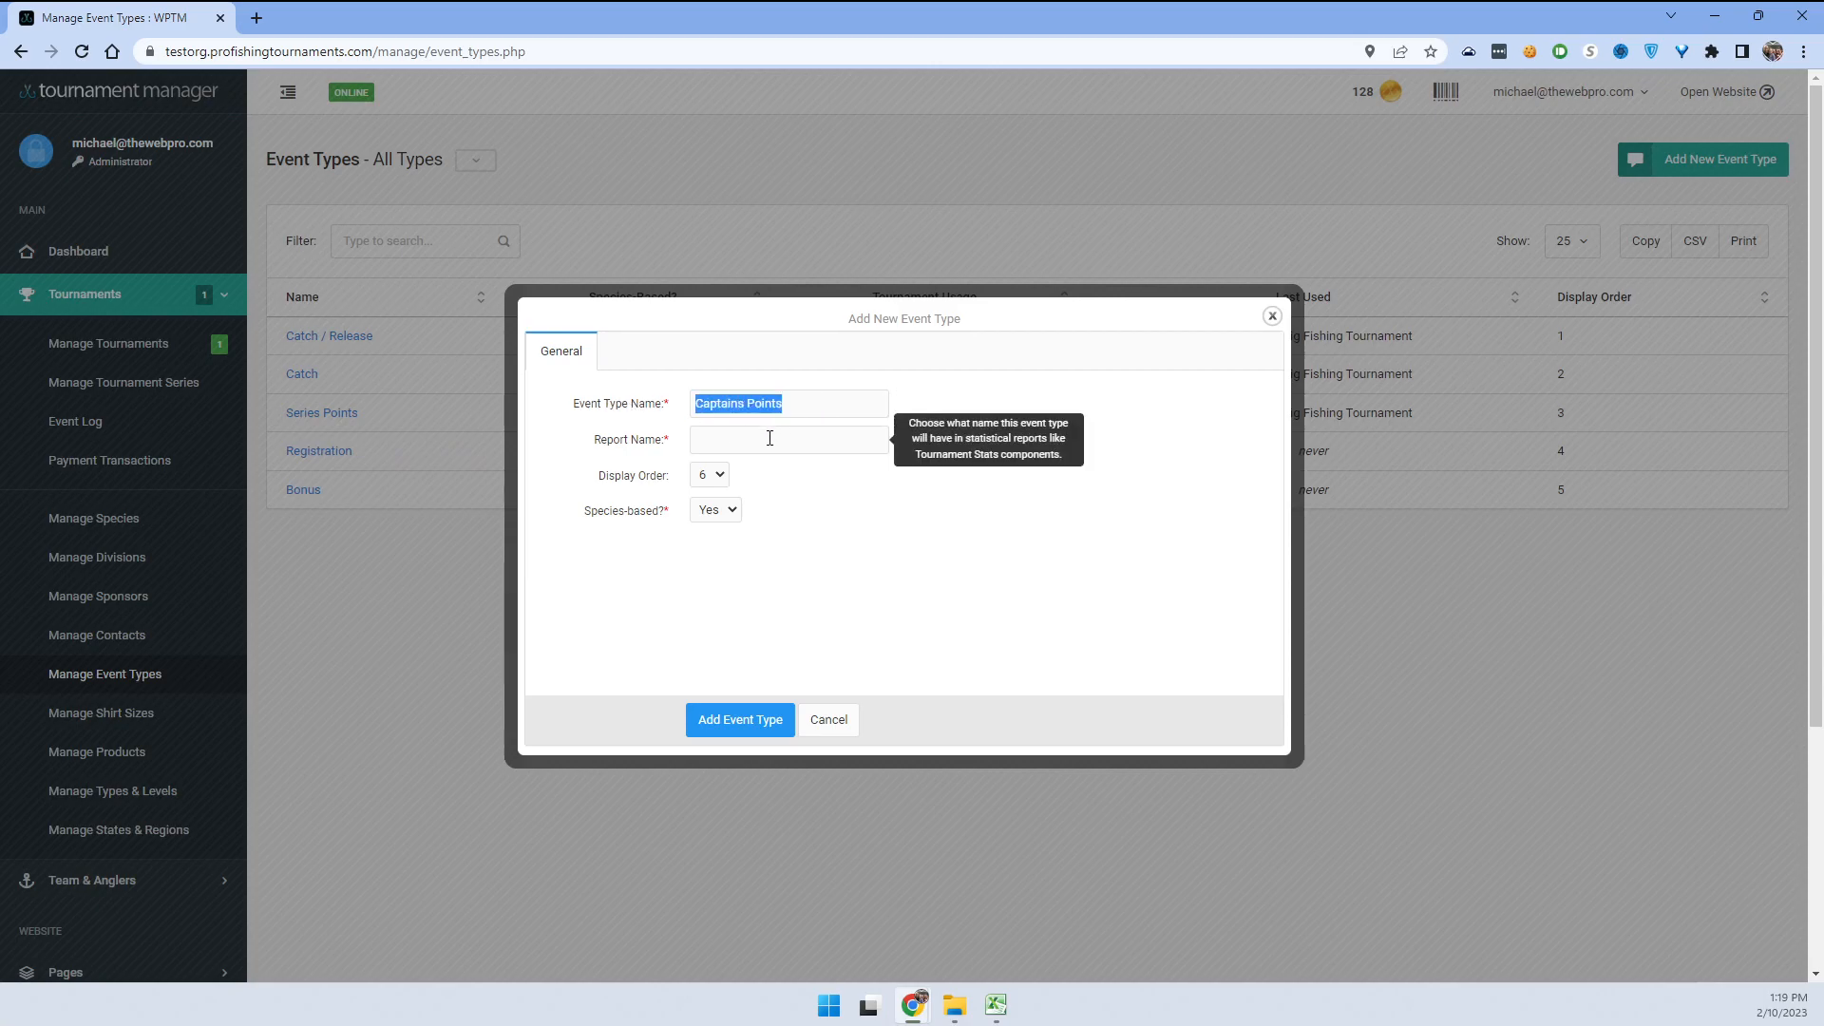
key("ctrl+v")
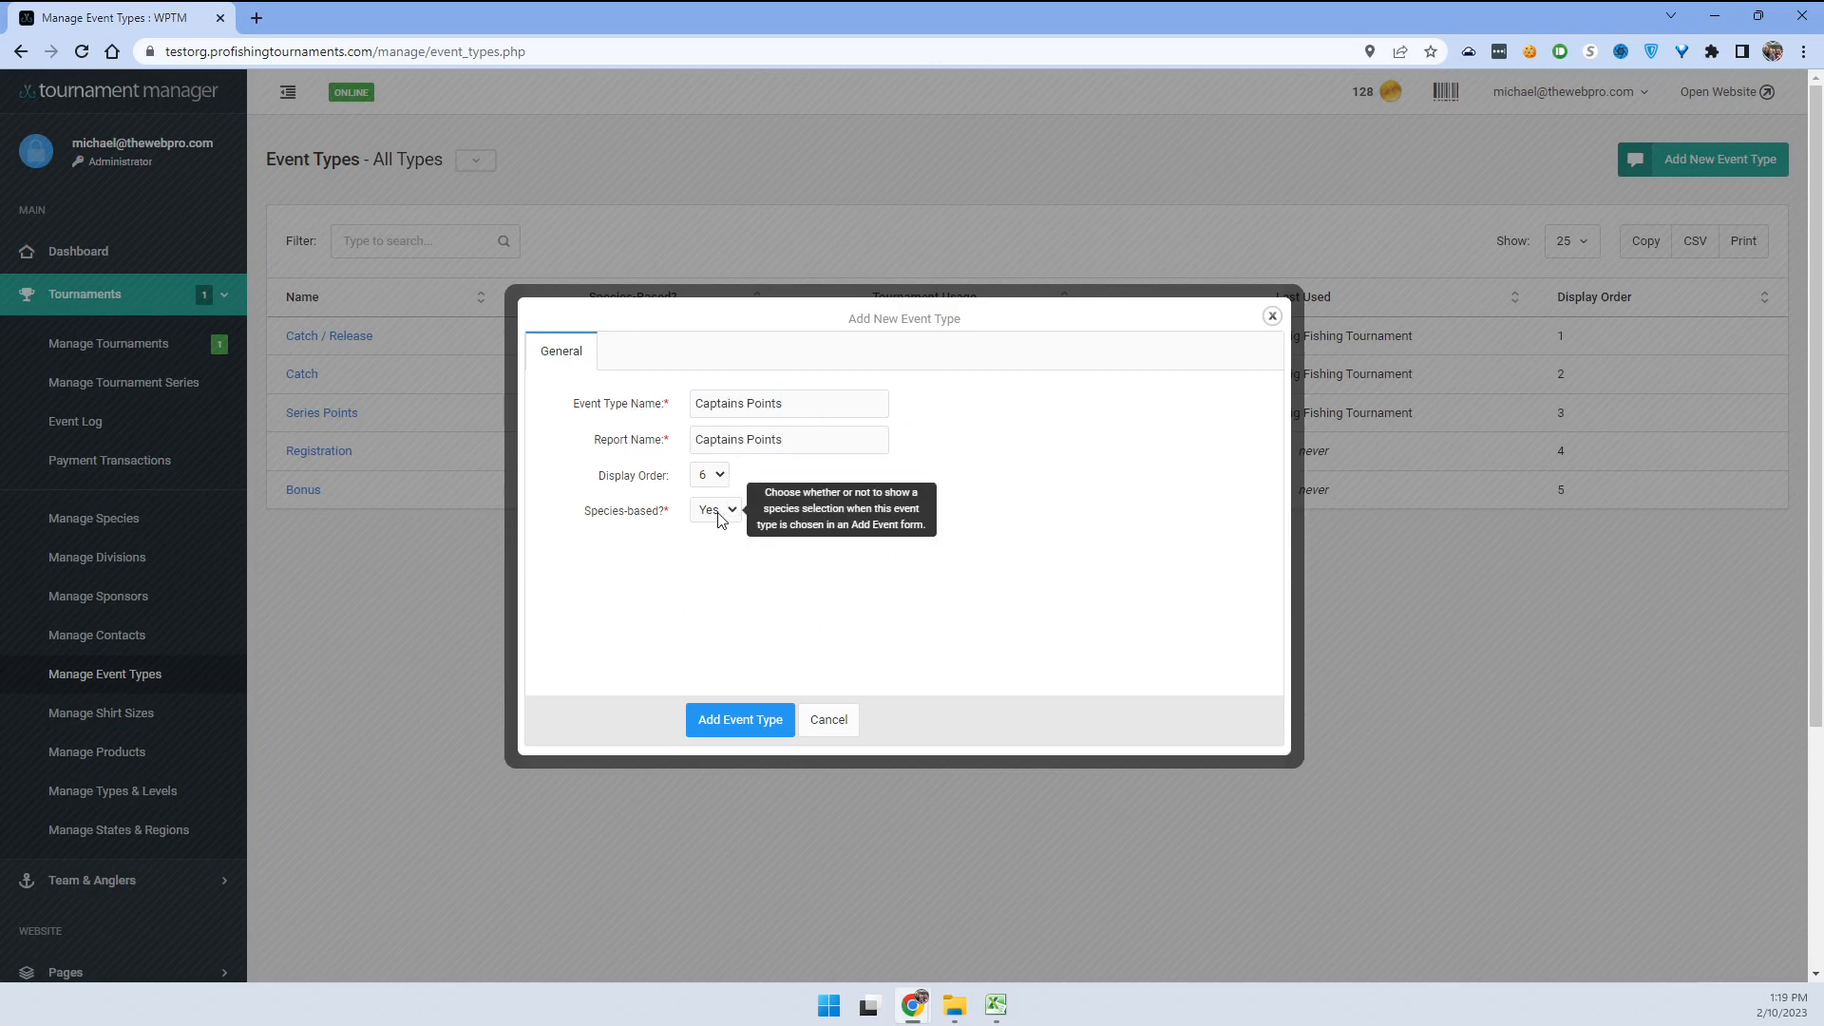
Make the new event type not species-based and add it to the event types list.
left_click(717, 513)
left_click(716, 545)
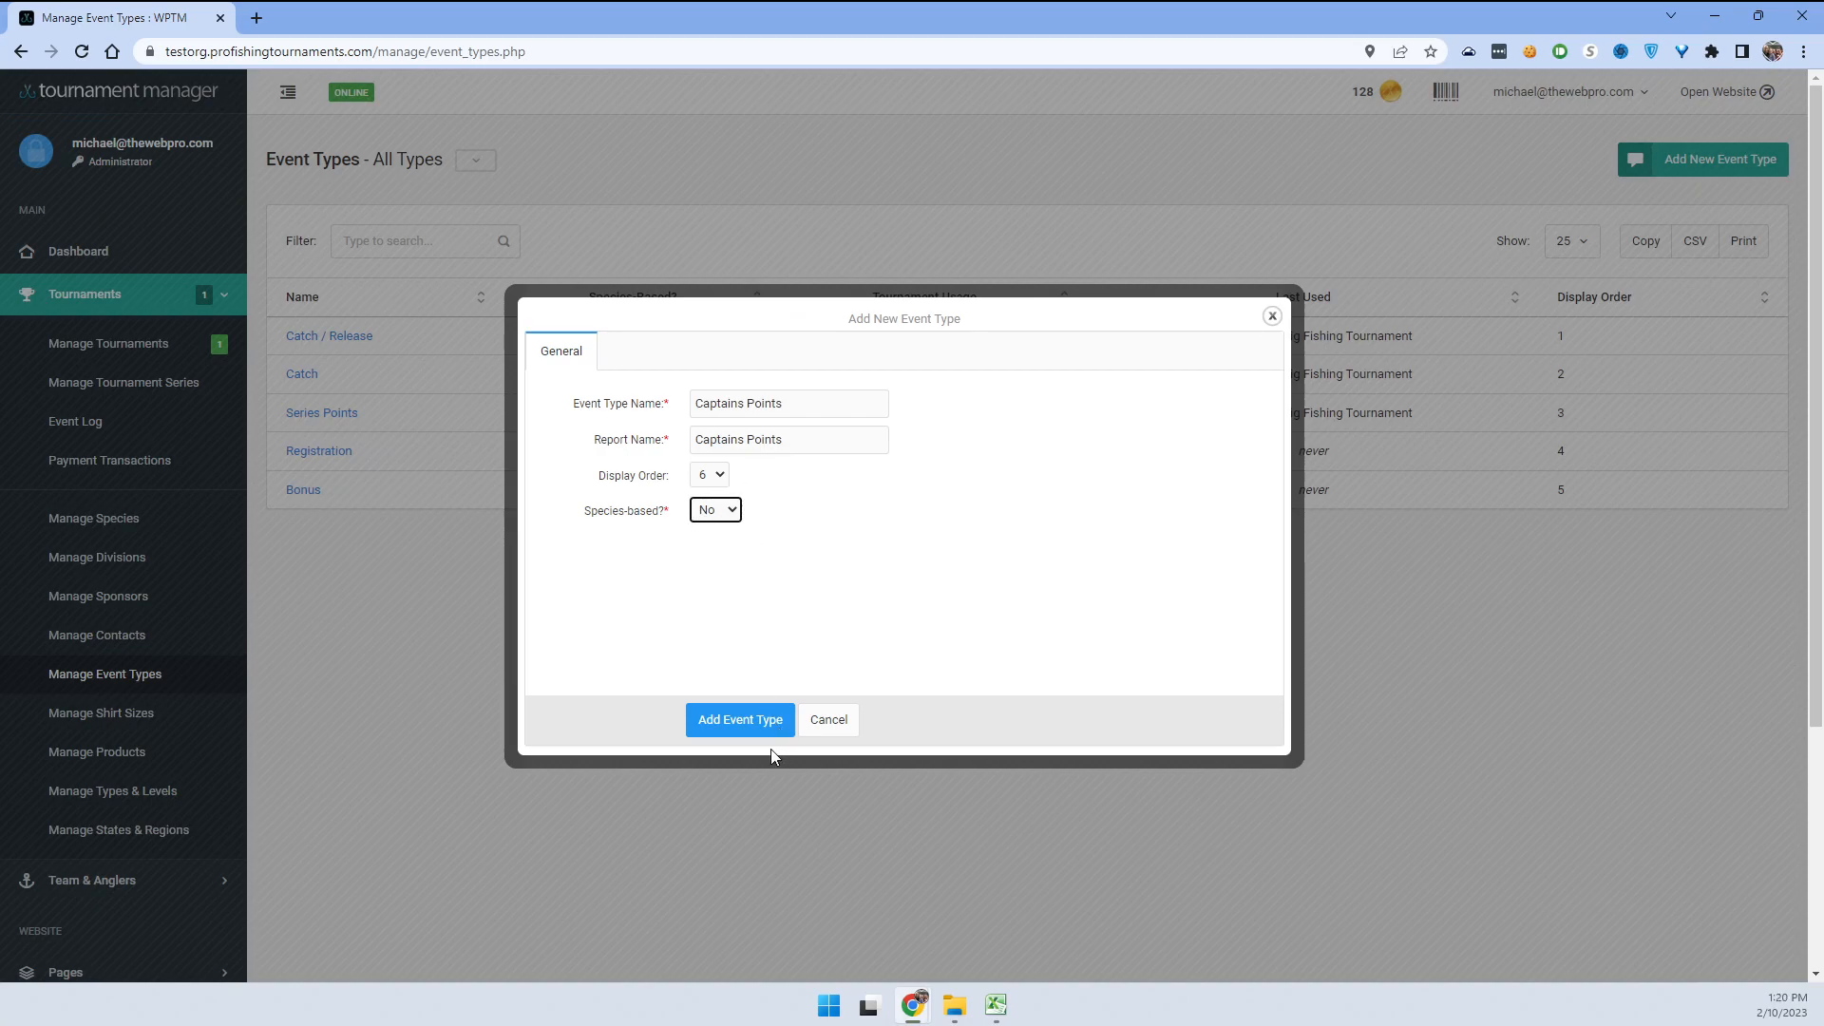
left_click(745, 719)
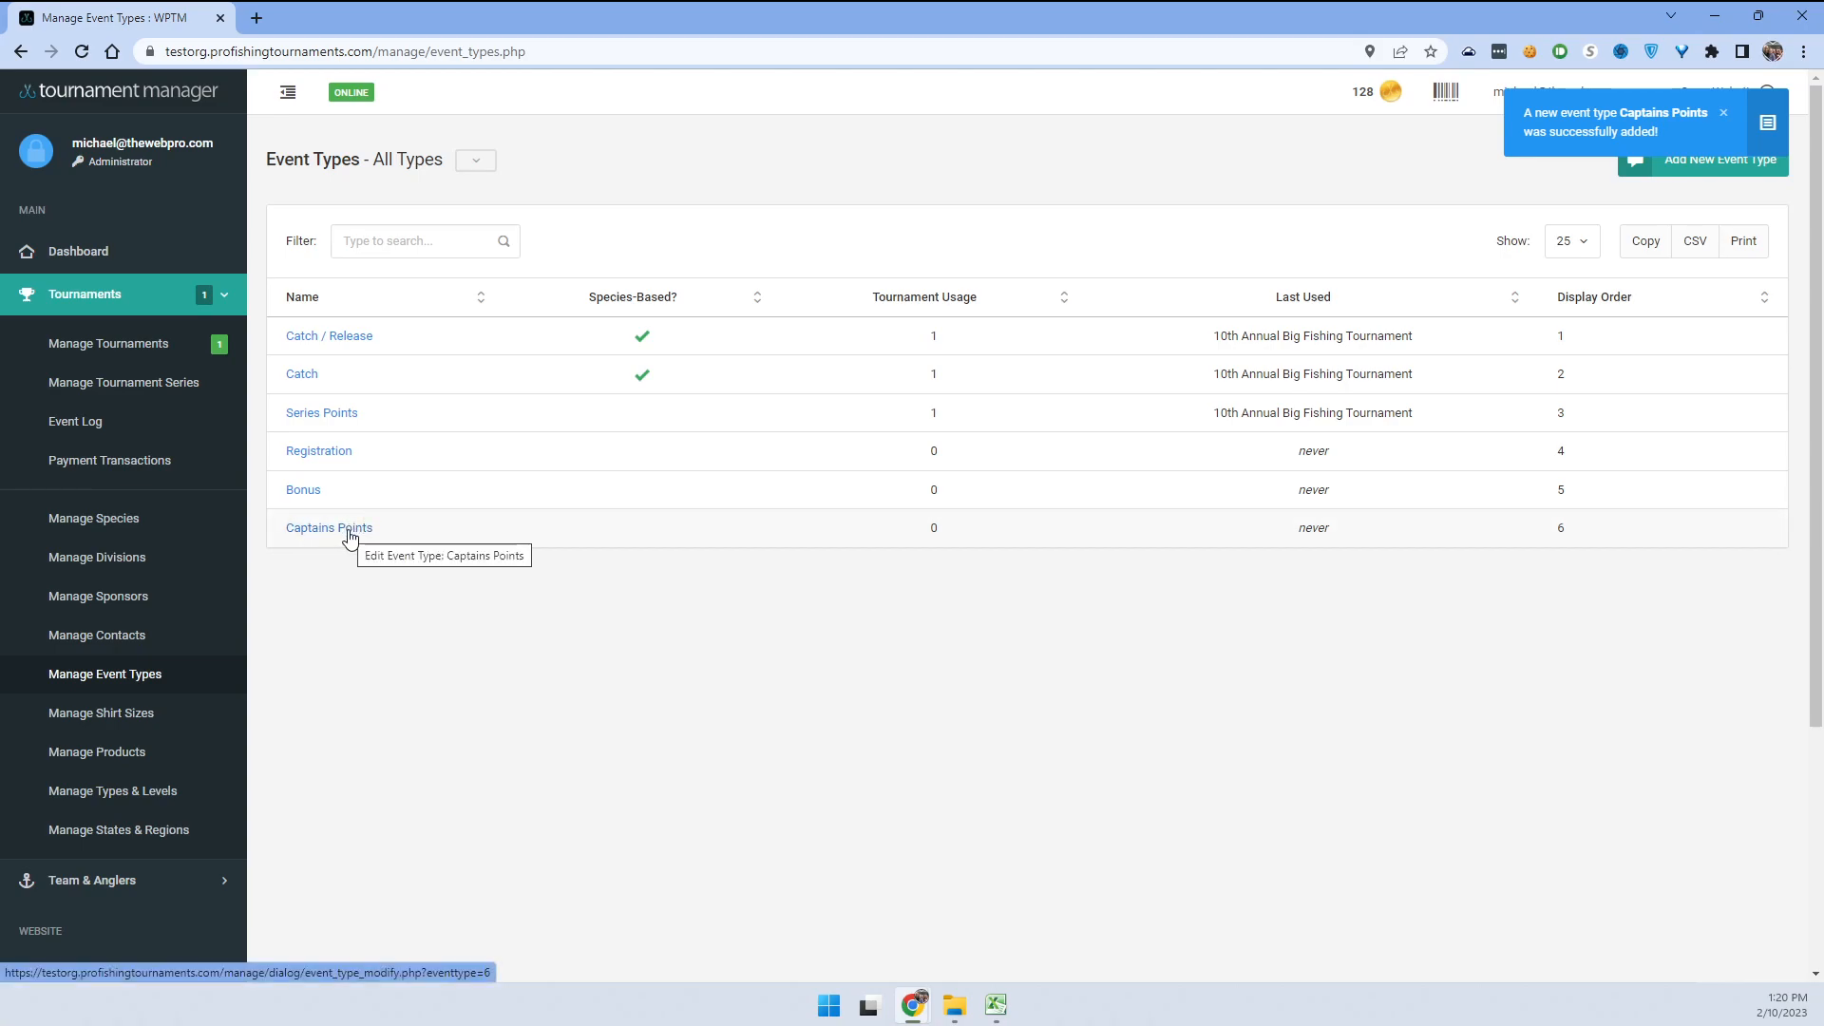
View the settings of the Bonus event type and close them without saving.
left_click(306, 490)
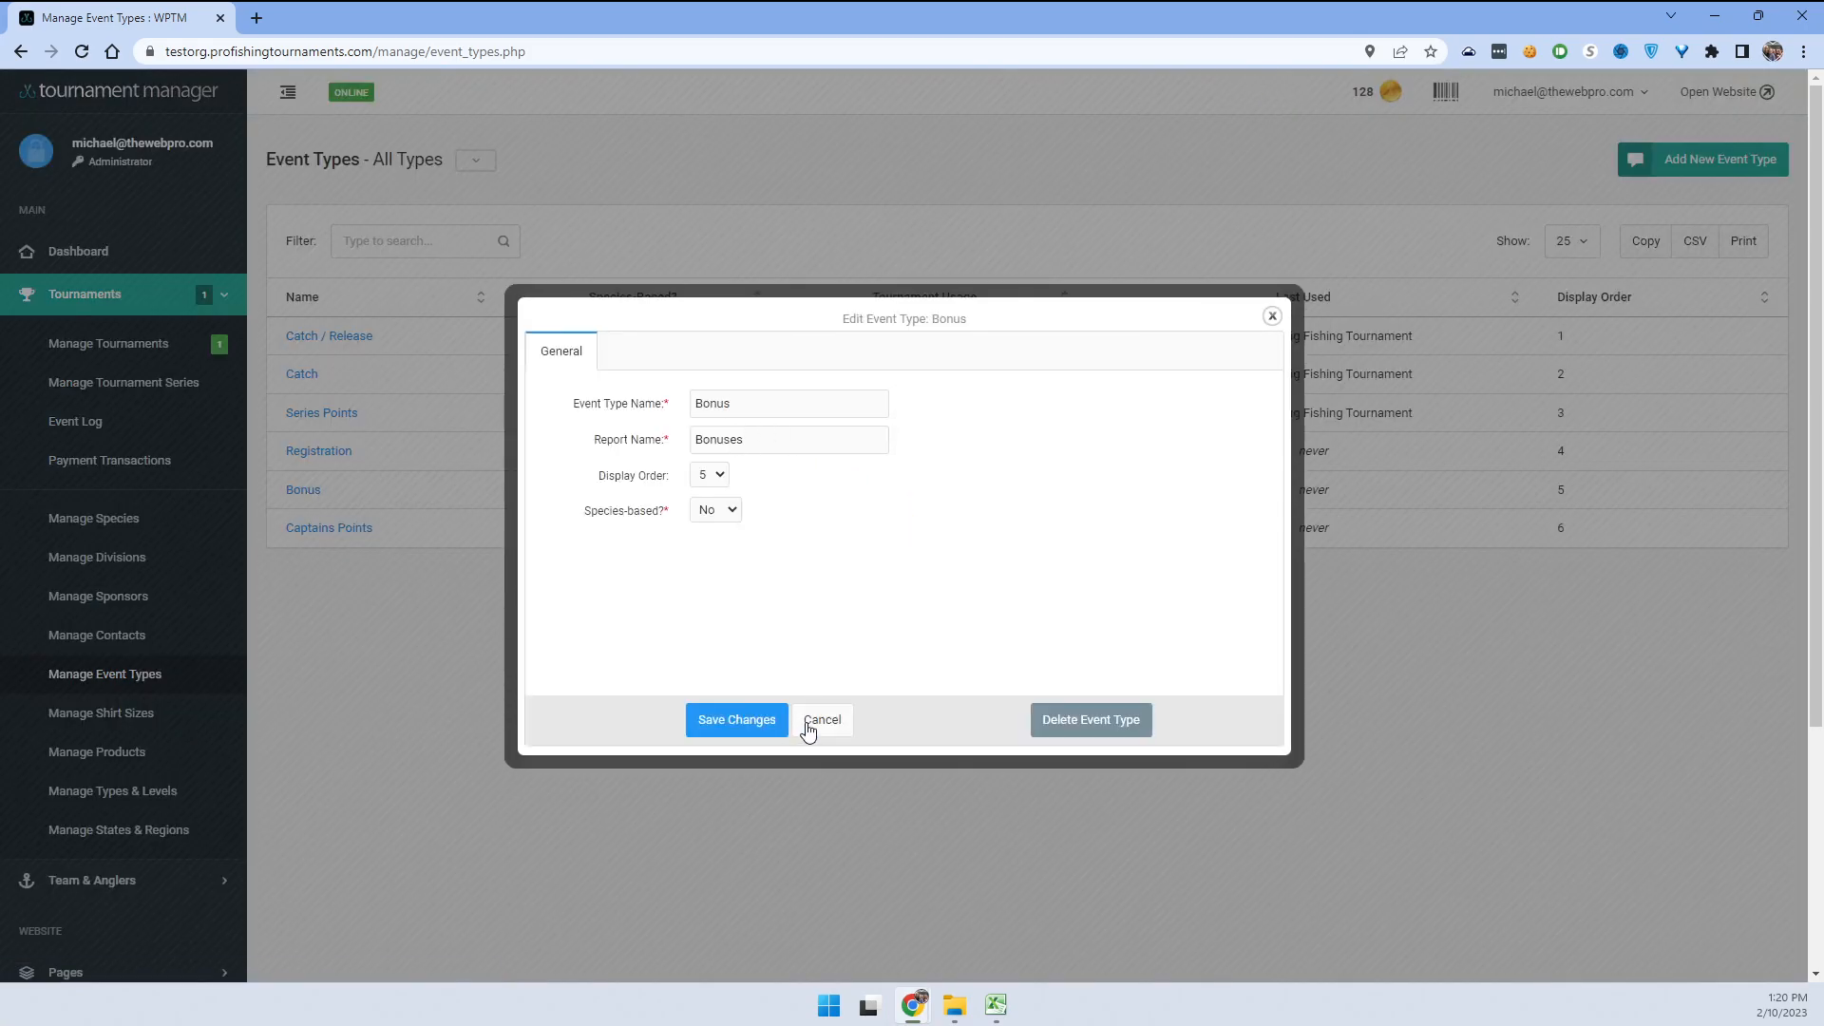
left_click(808, 730)
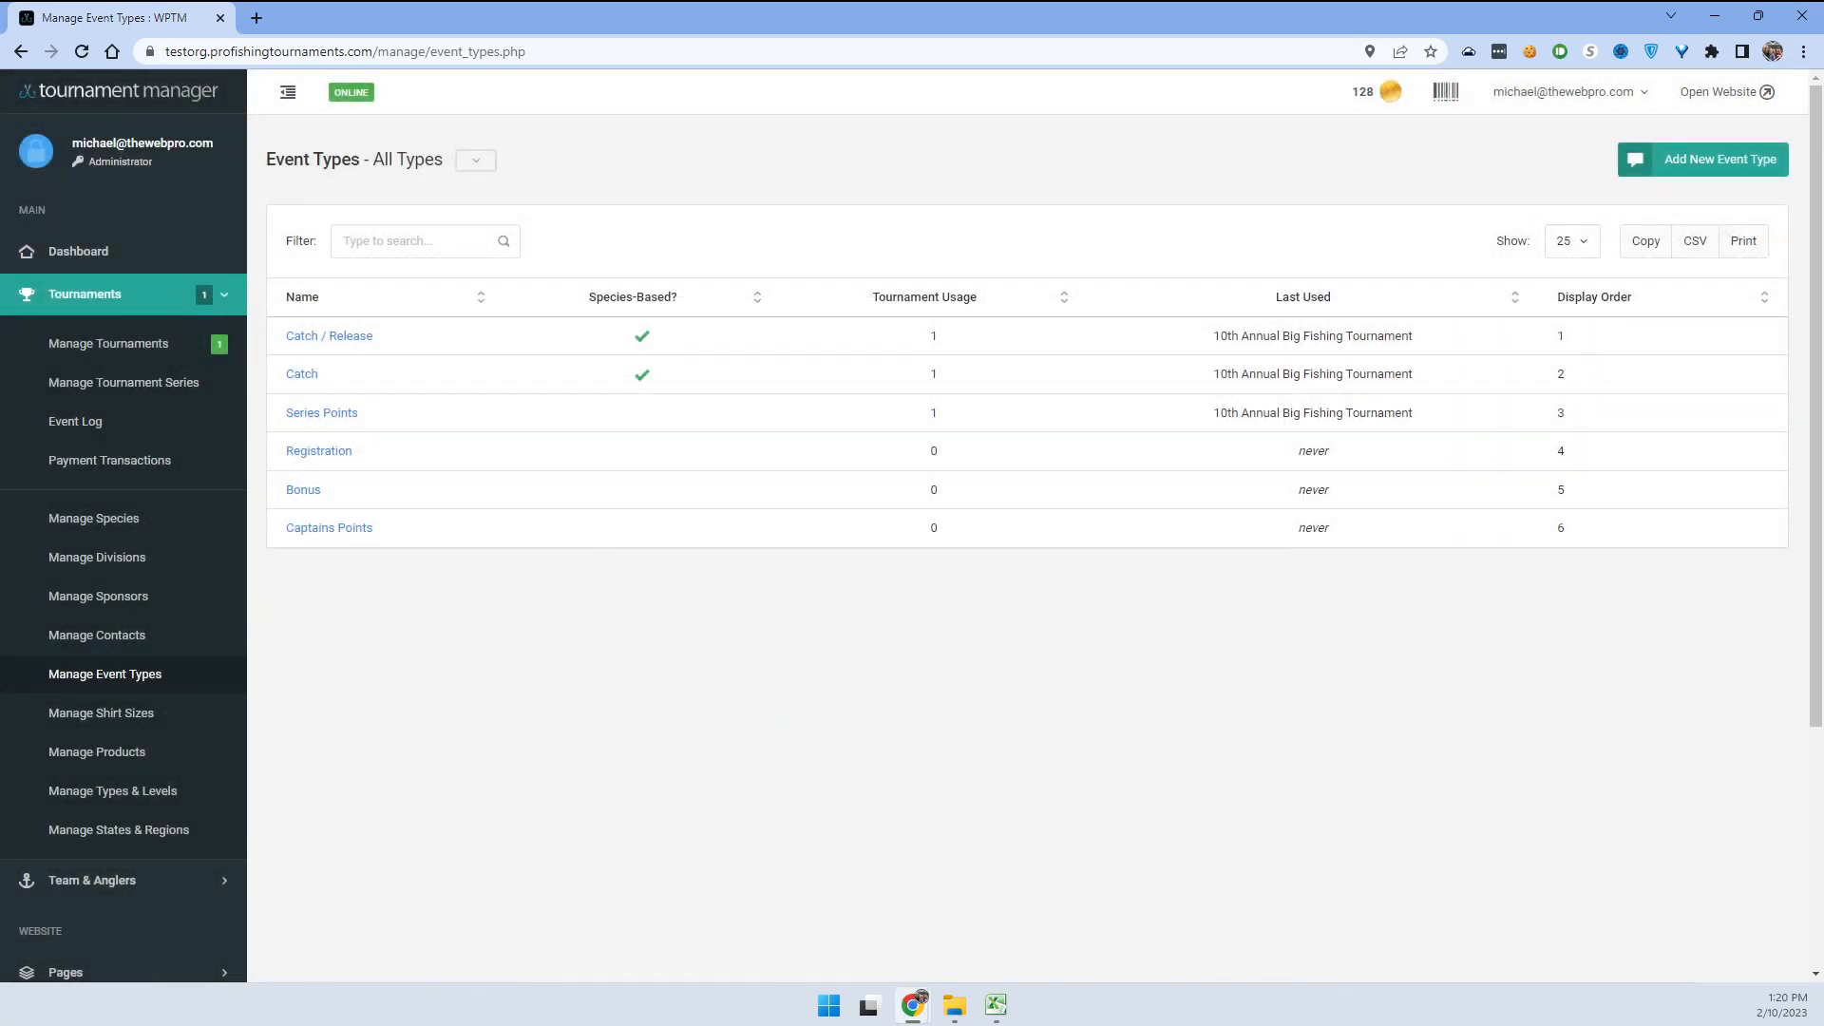